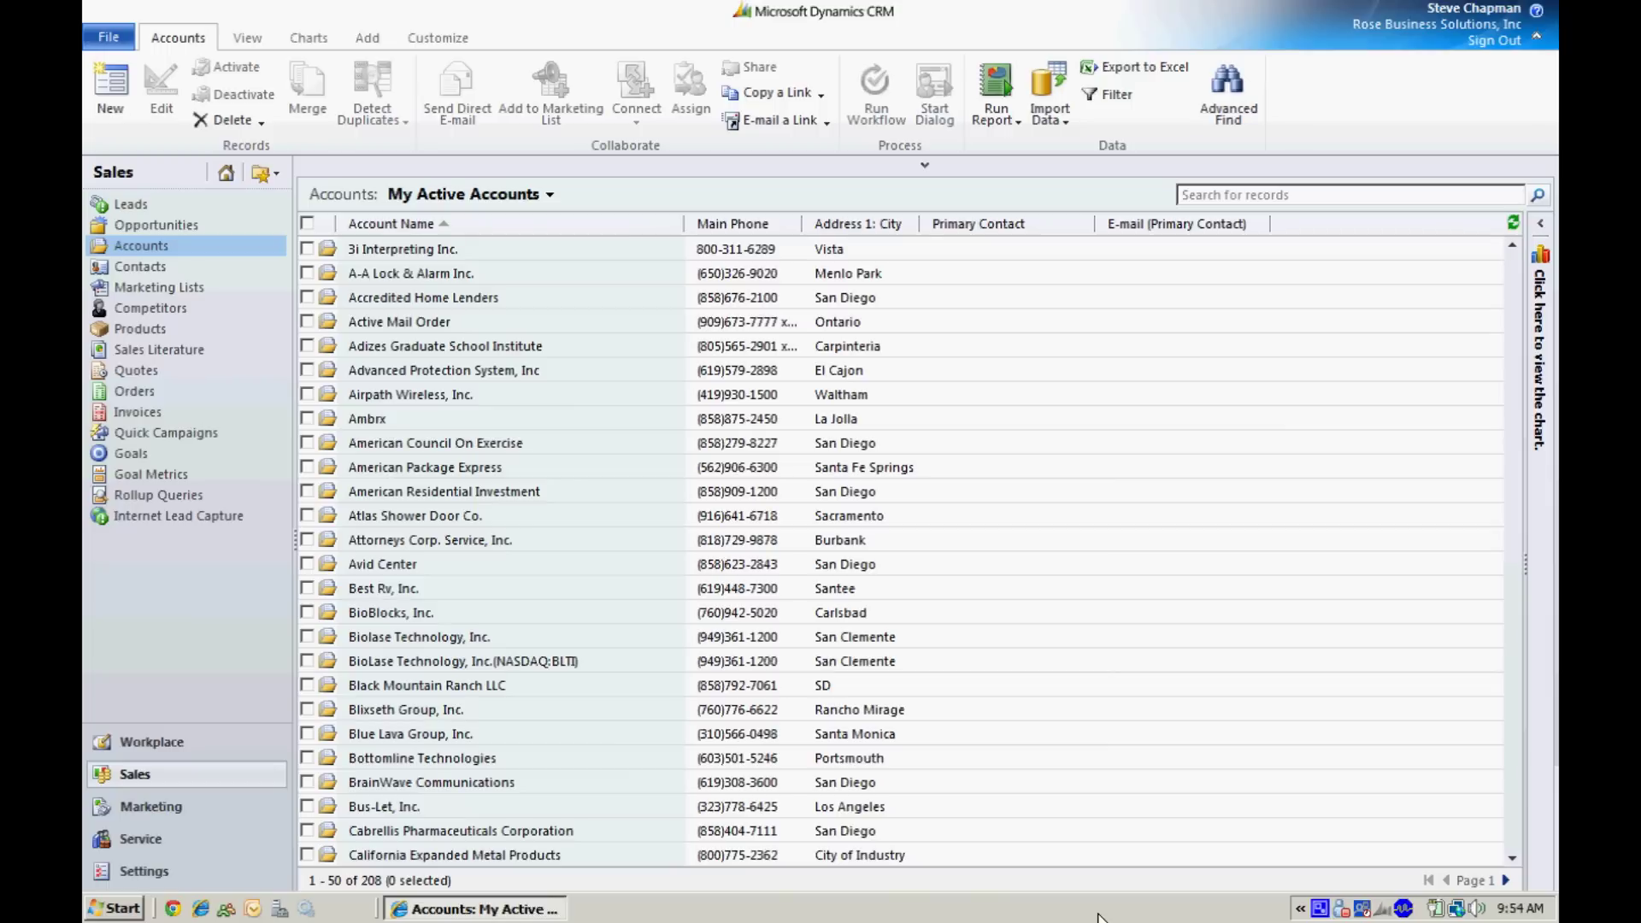
- Add the Address 1: Country/Region column to the Advanced Find view of active accounts
click(1237, 106)
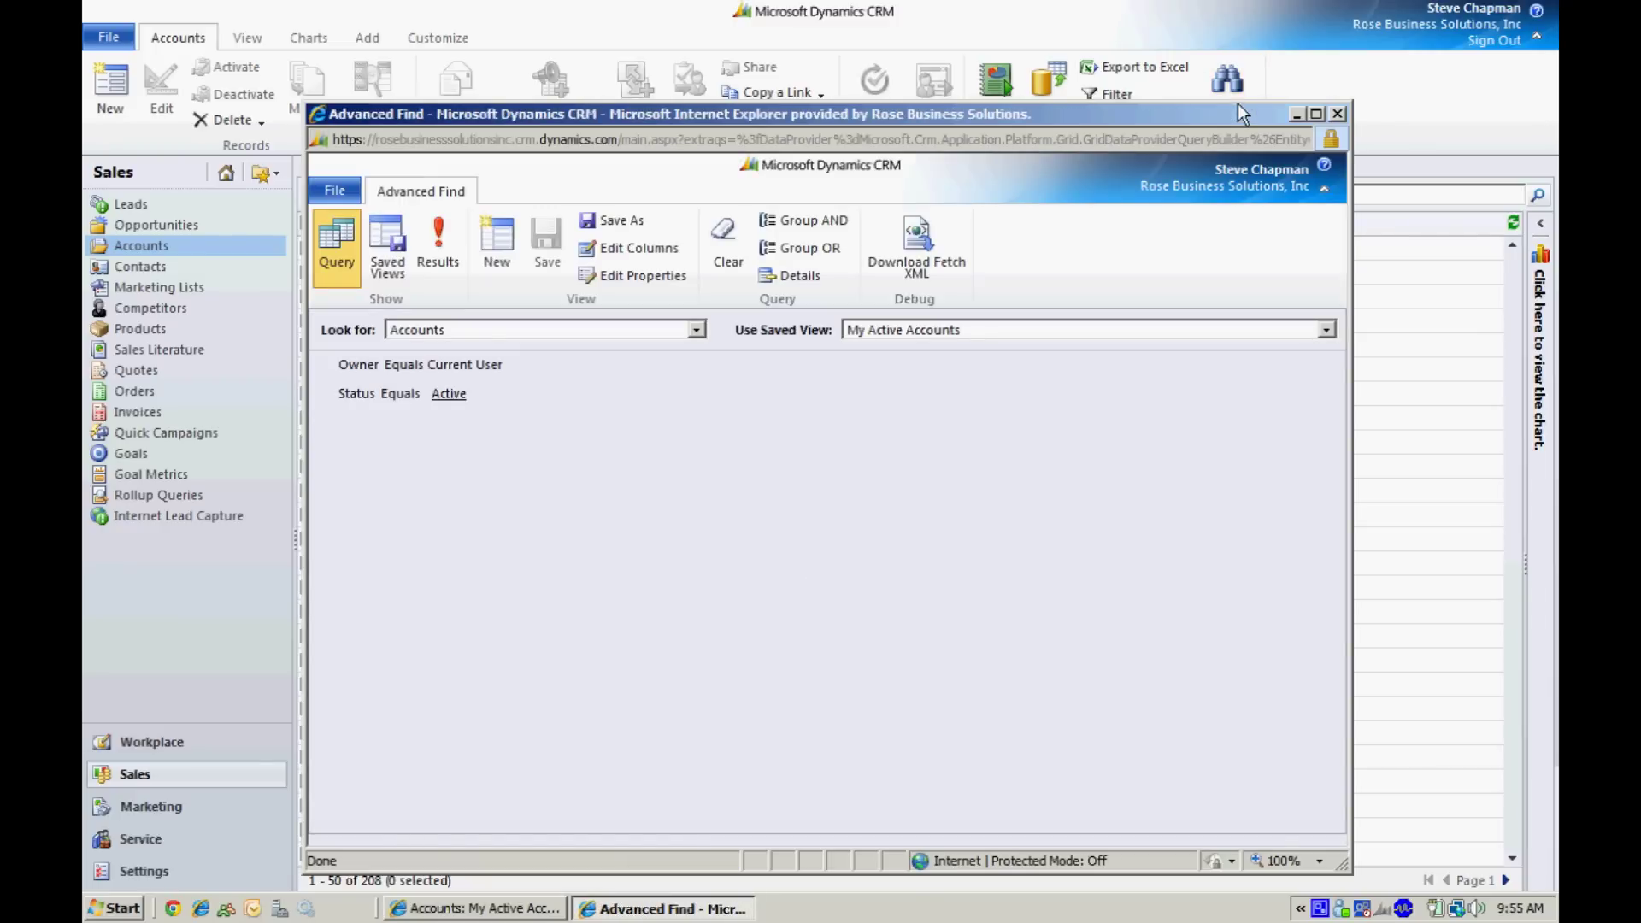
click(637, 255)
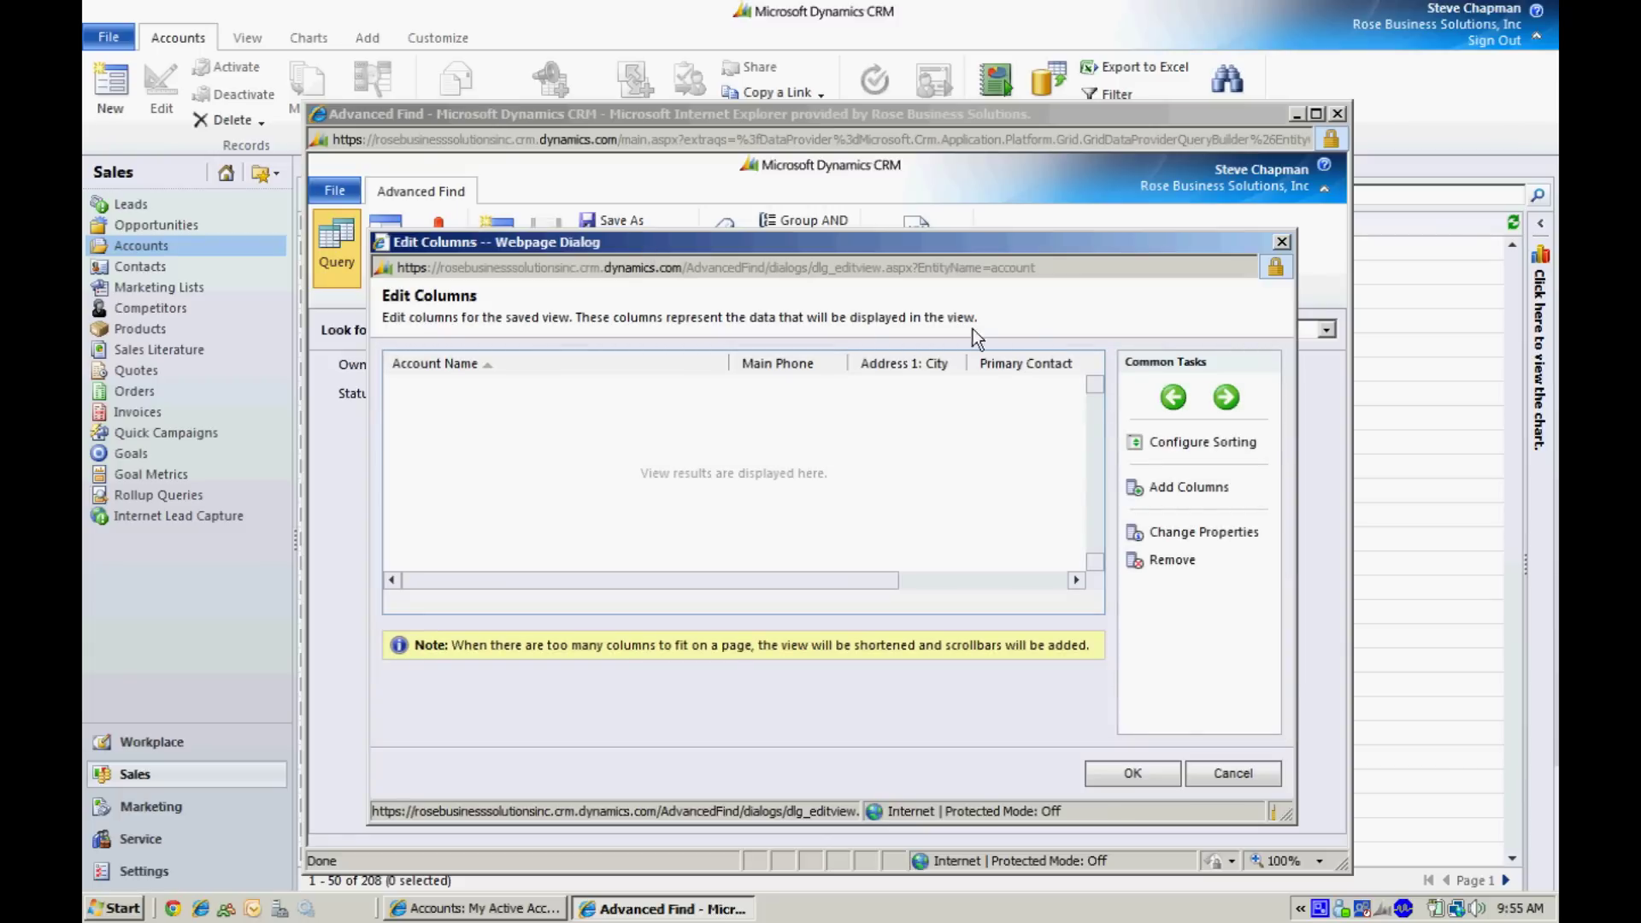
click(1161, 489)
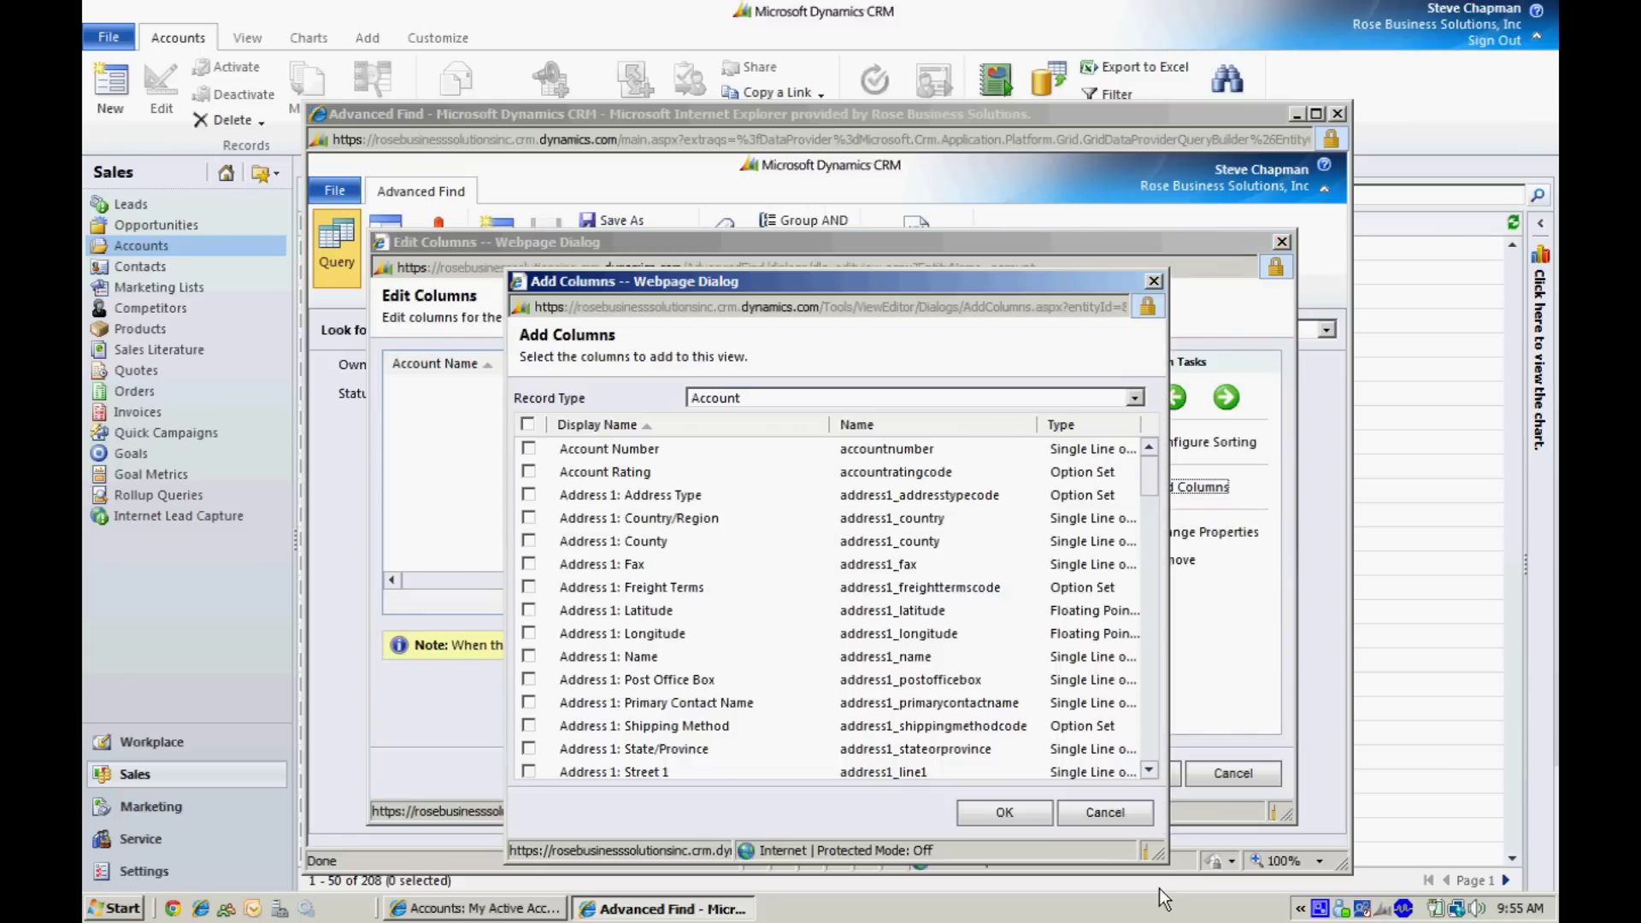
click(528, 519)
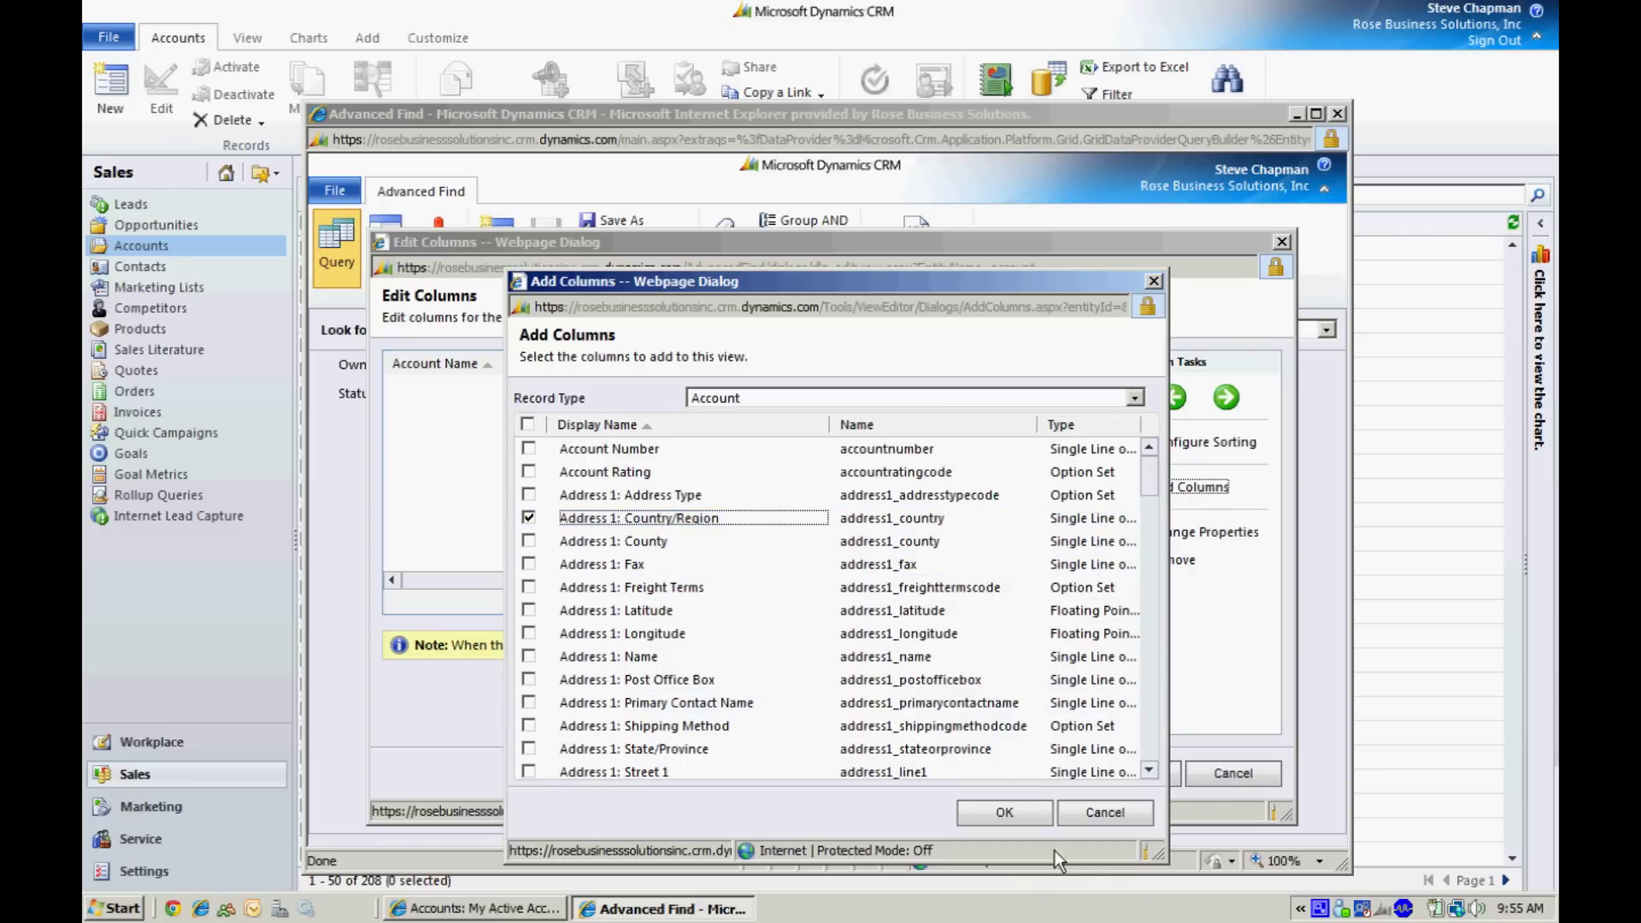
click(1008, 811)
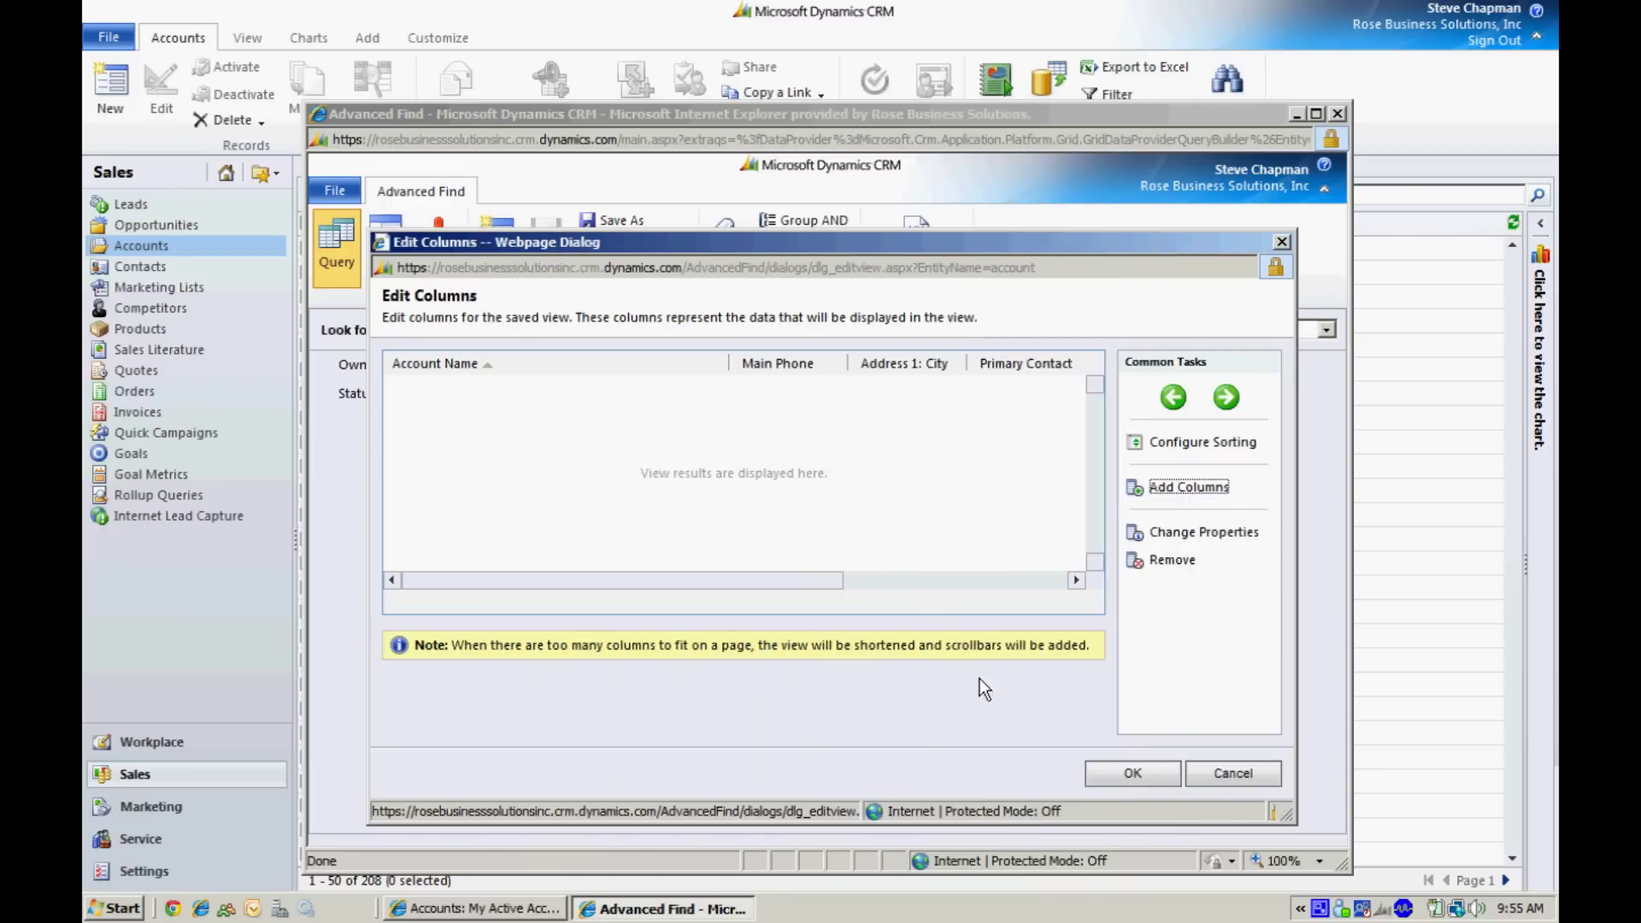
click(1110, 767)
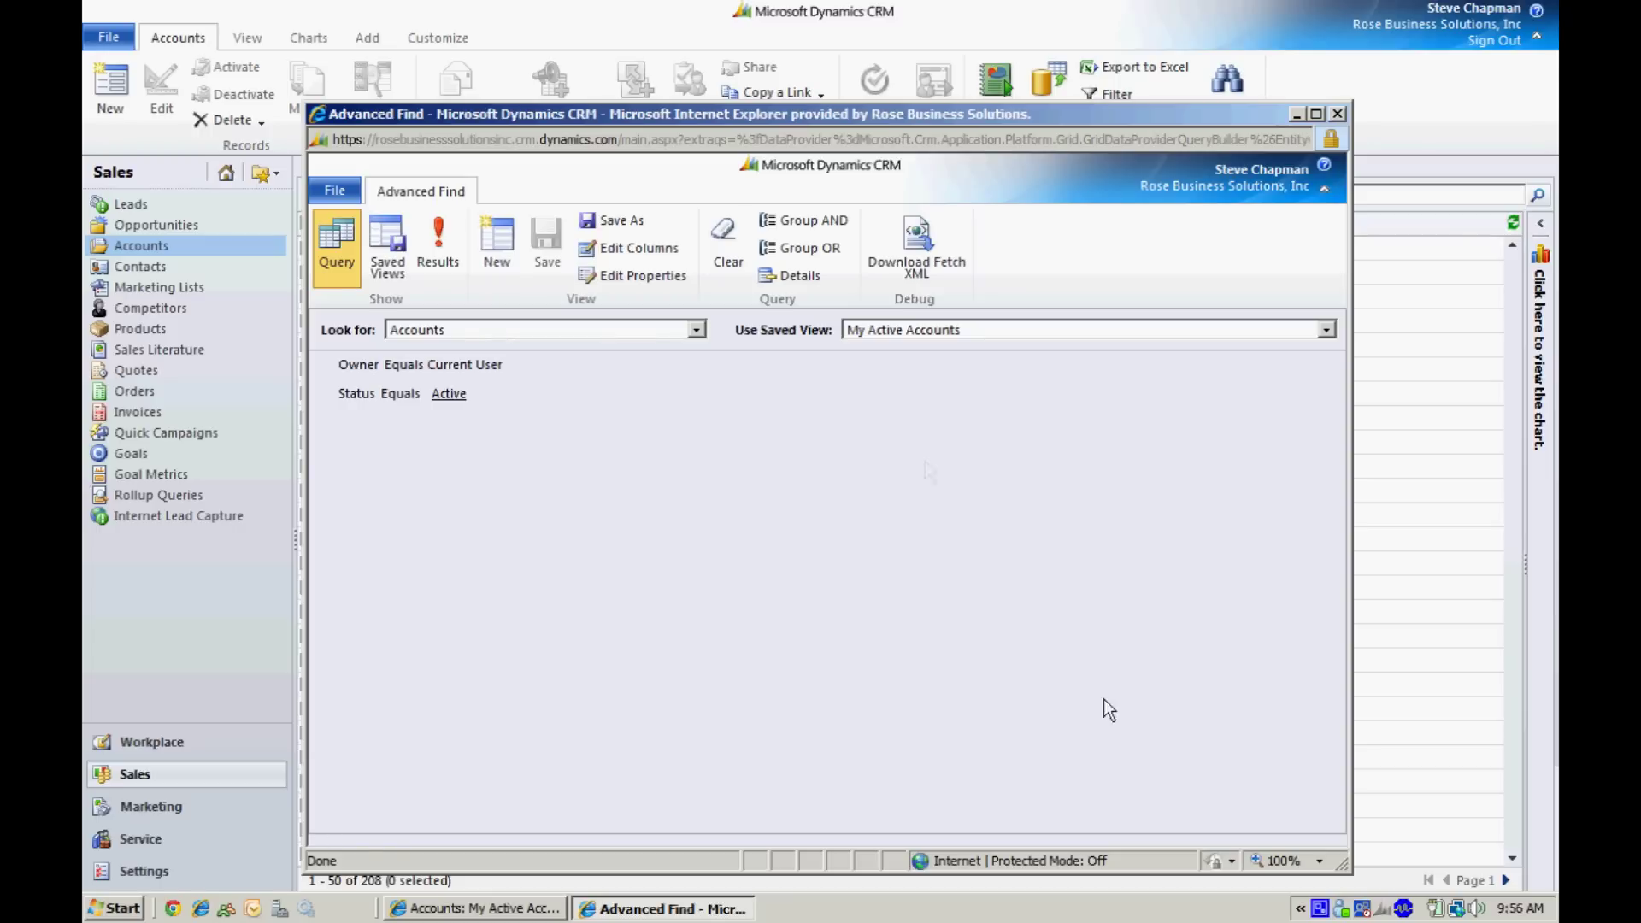
- List the matching accounts and export them to Excel with re-importing enabled
click(442, 235)
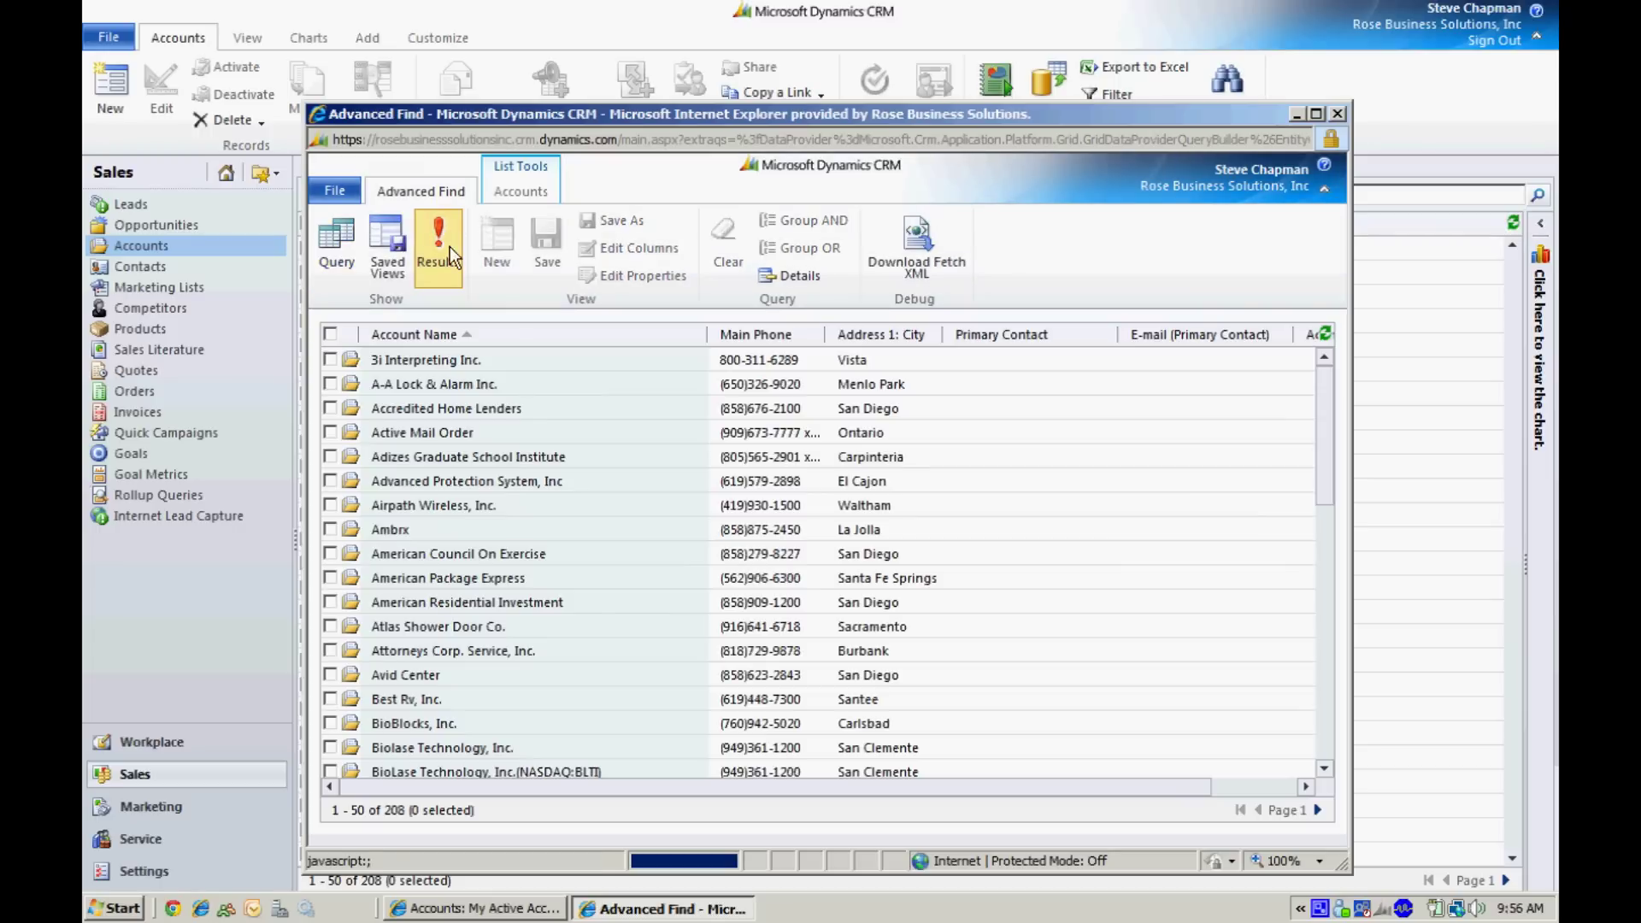
drag(1048, 786, 1140, 786)
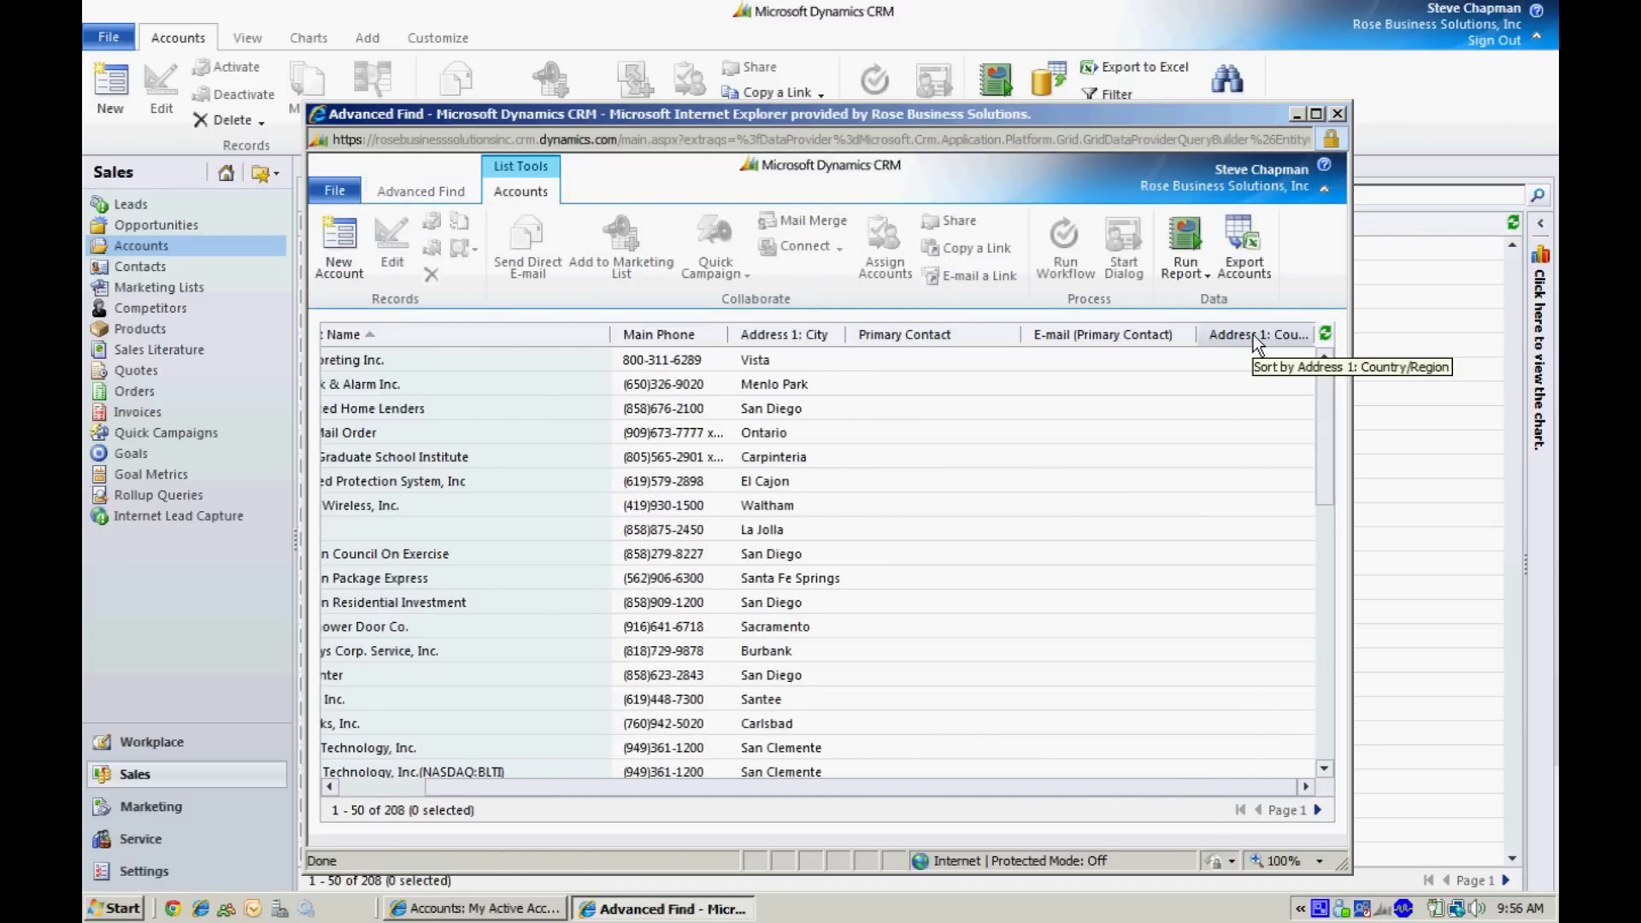
click(1244, 267)
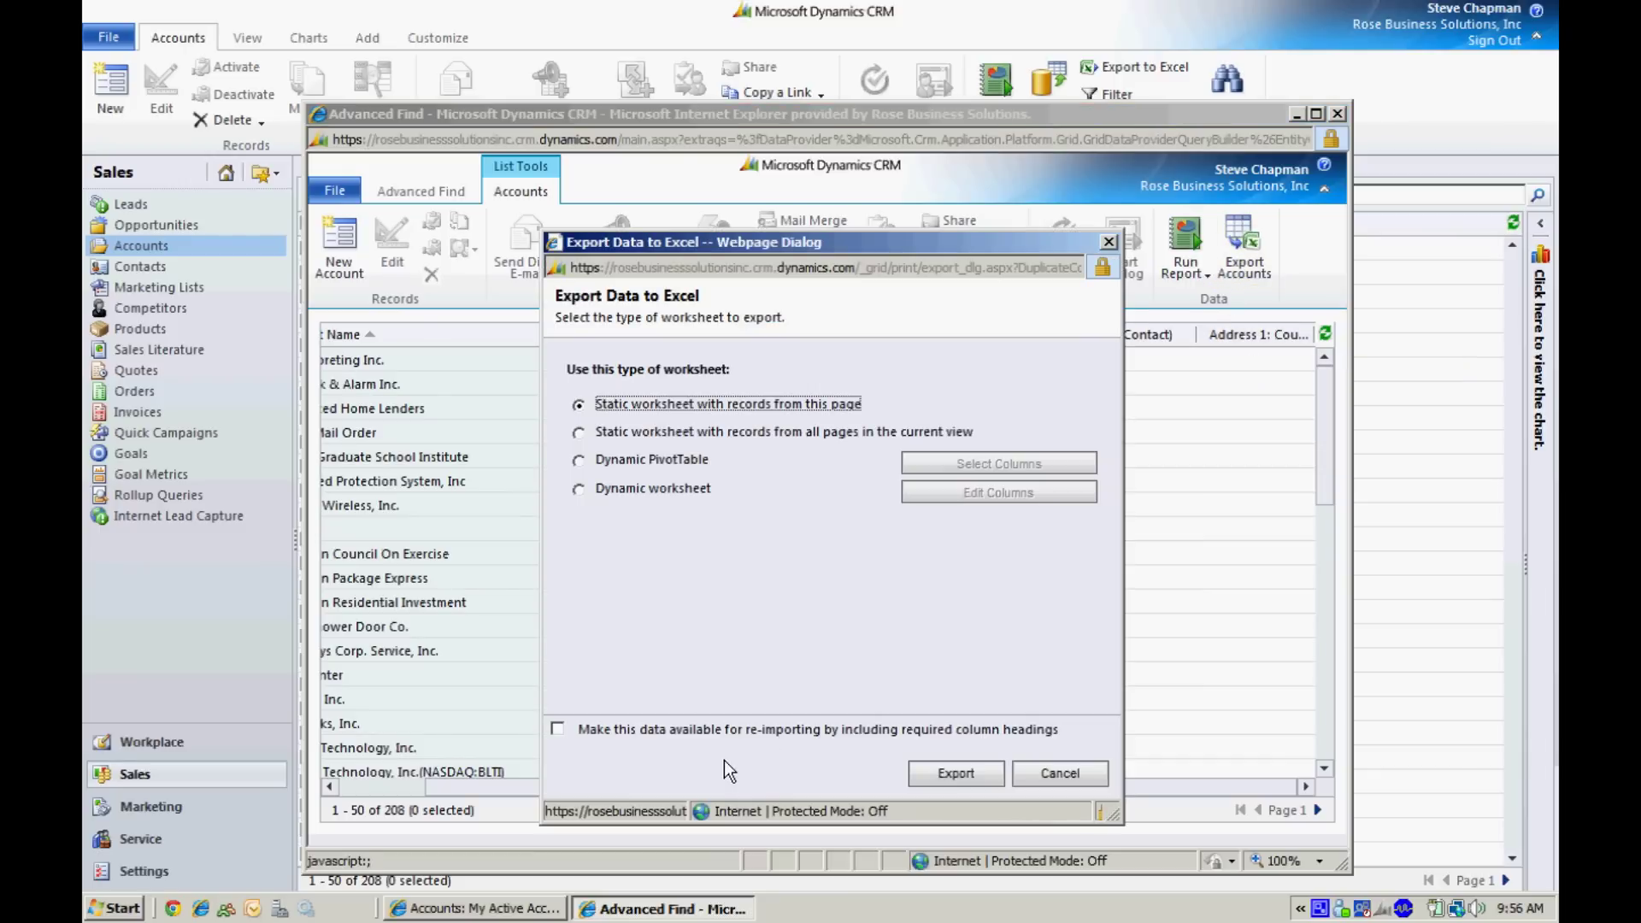
click(558, 729)
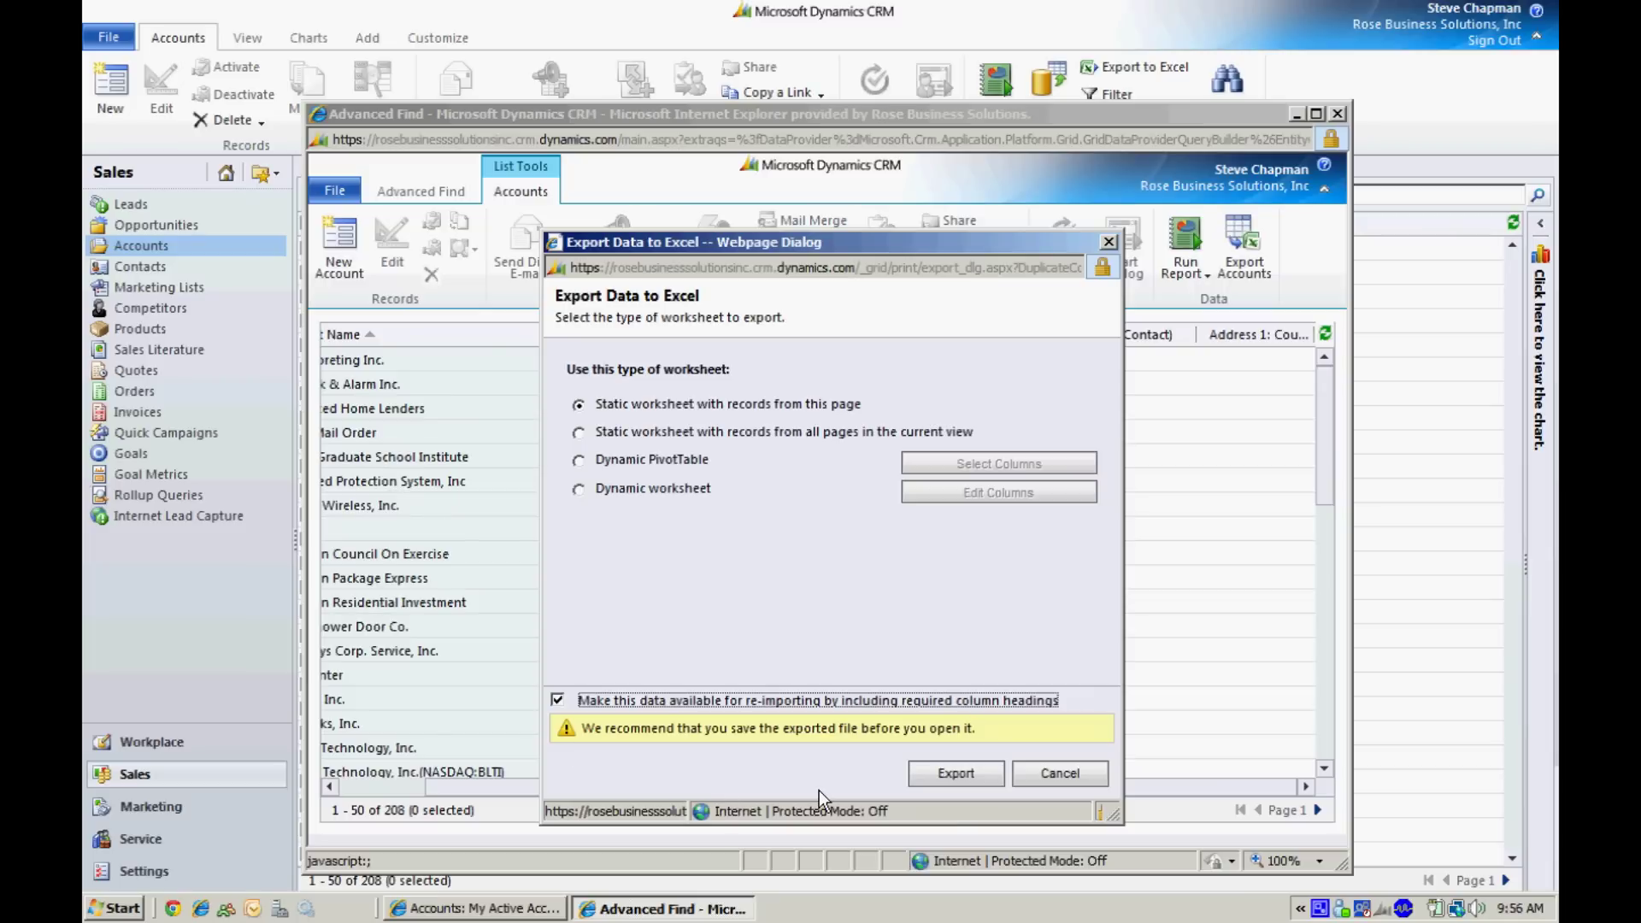
click(957, 774)
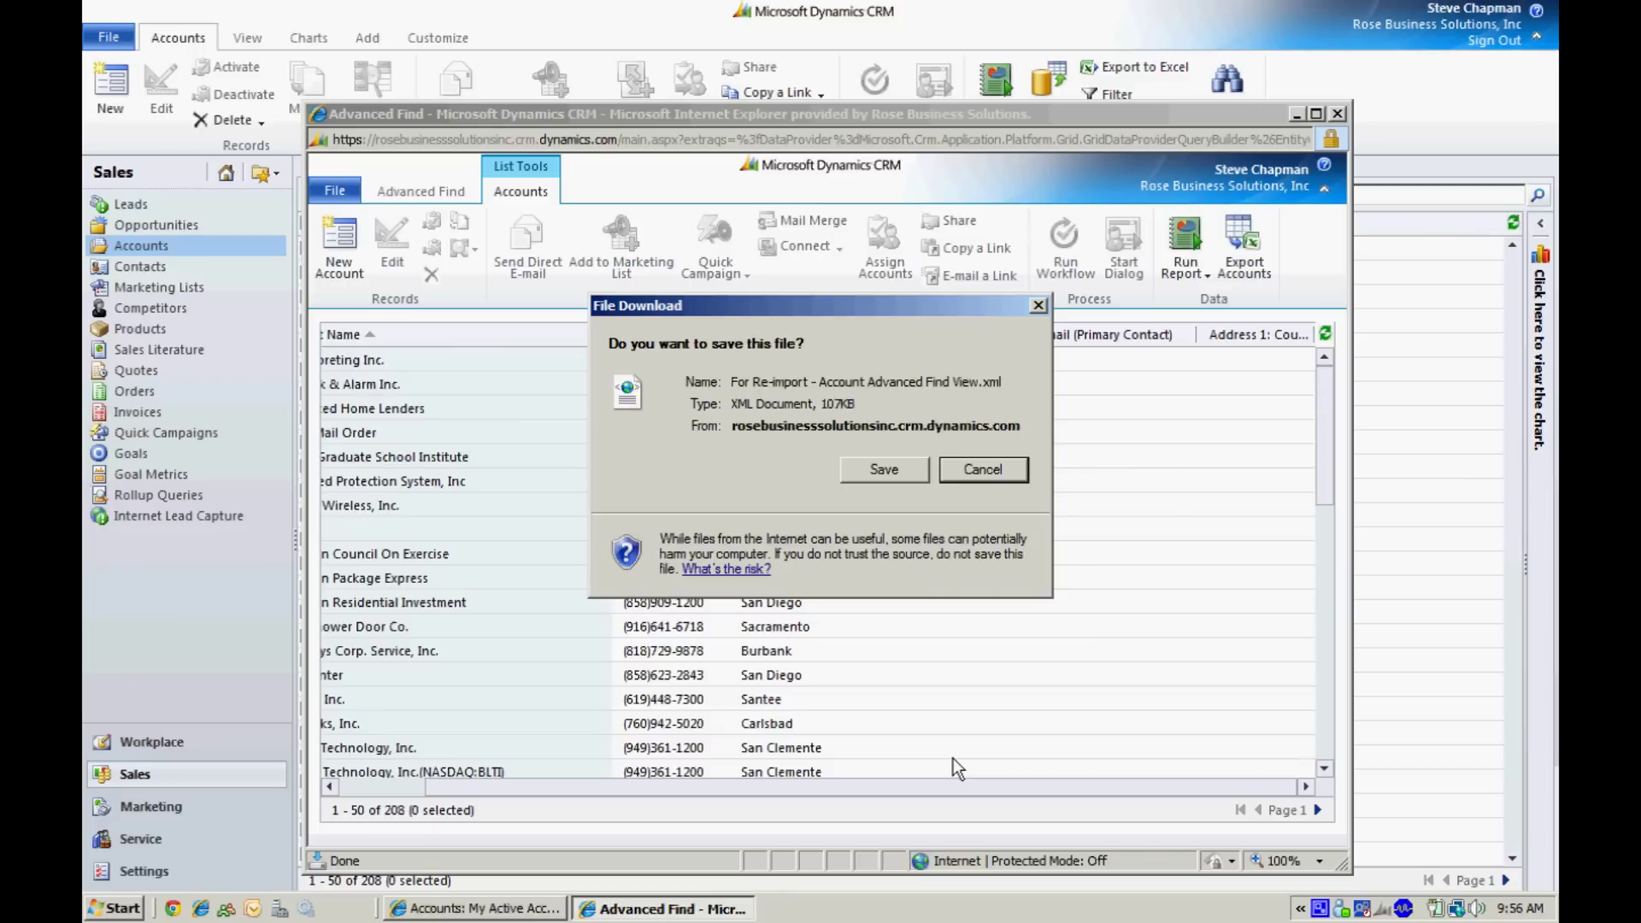
- Save 'For Re-import - Account Advanced Find View.xml' to Documents, replacing the old copy, and open it in Excel
click(883, 470)
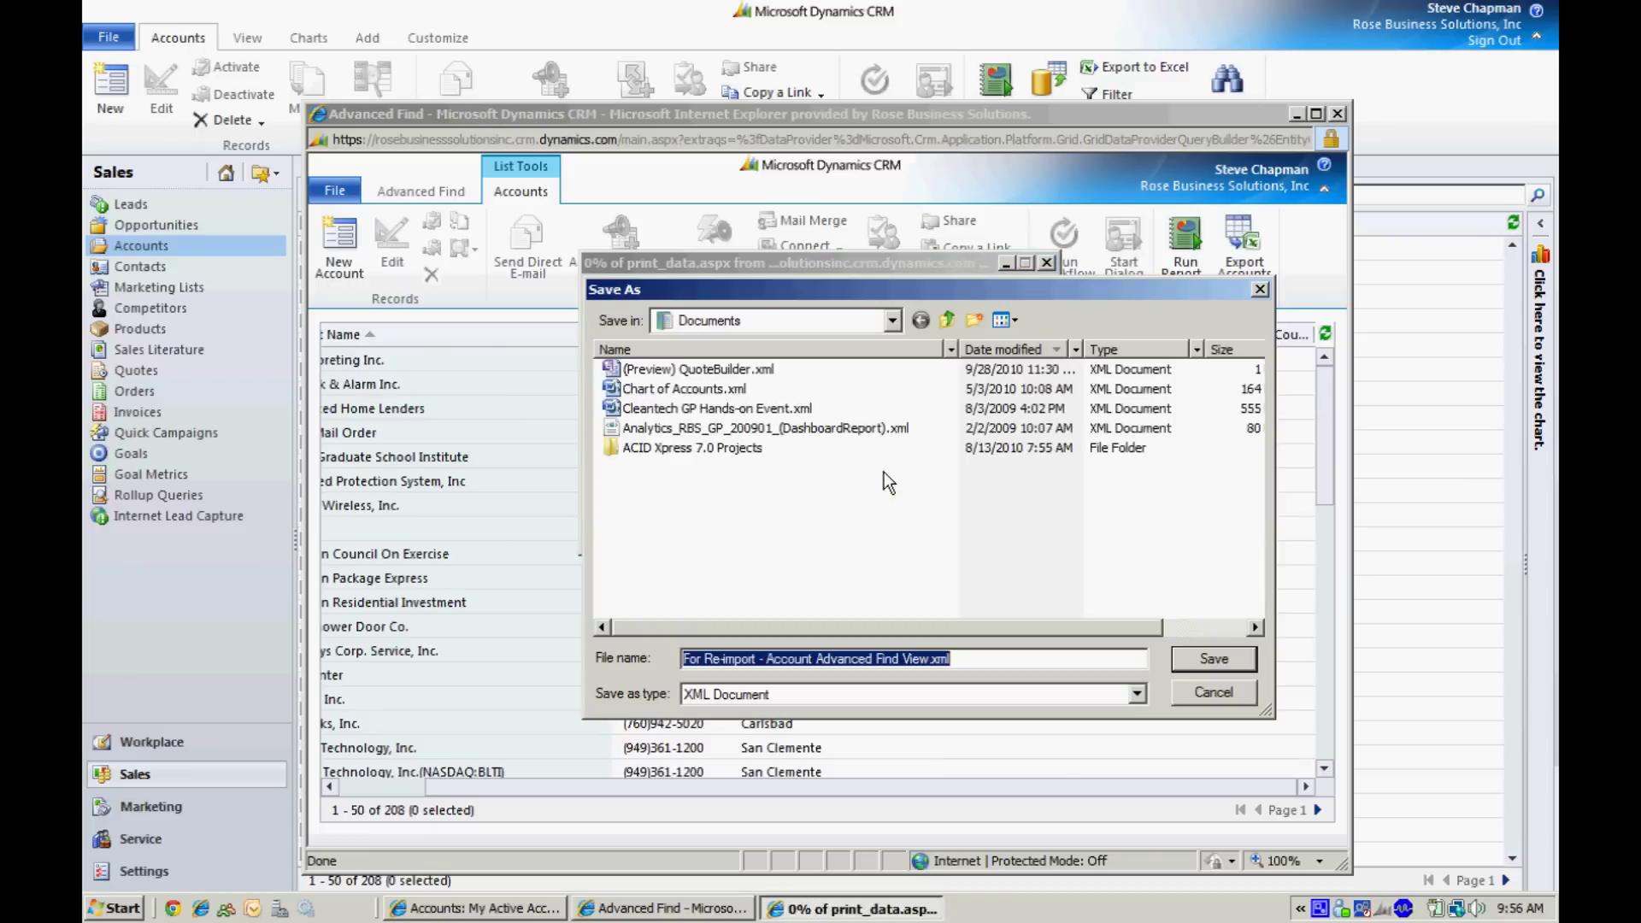
click(1213, 659)
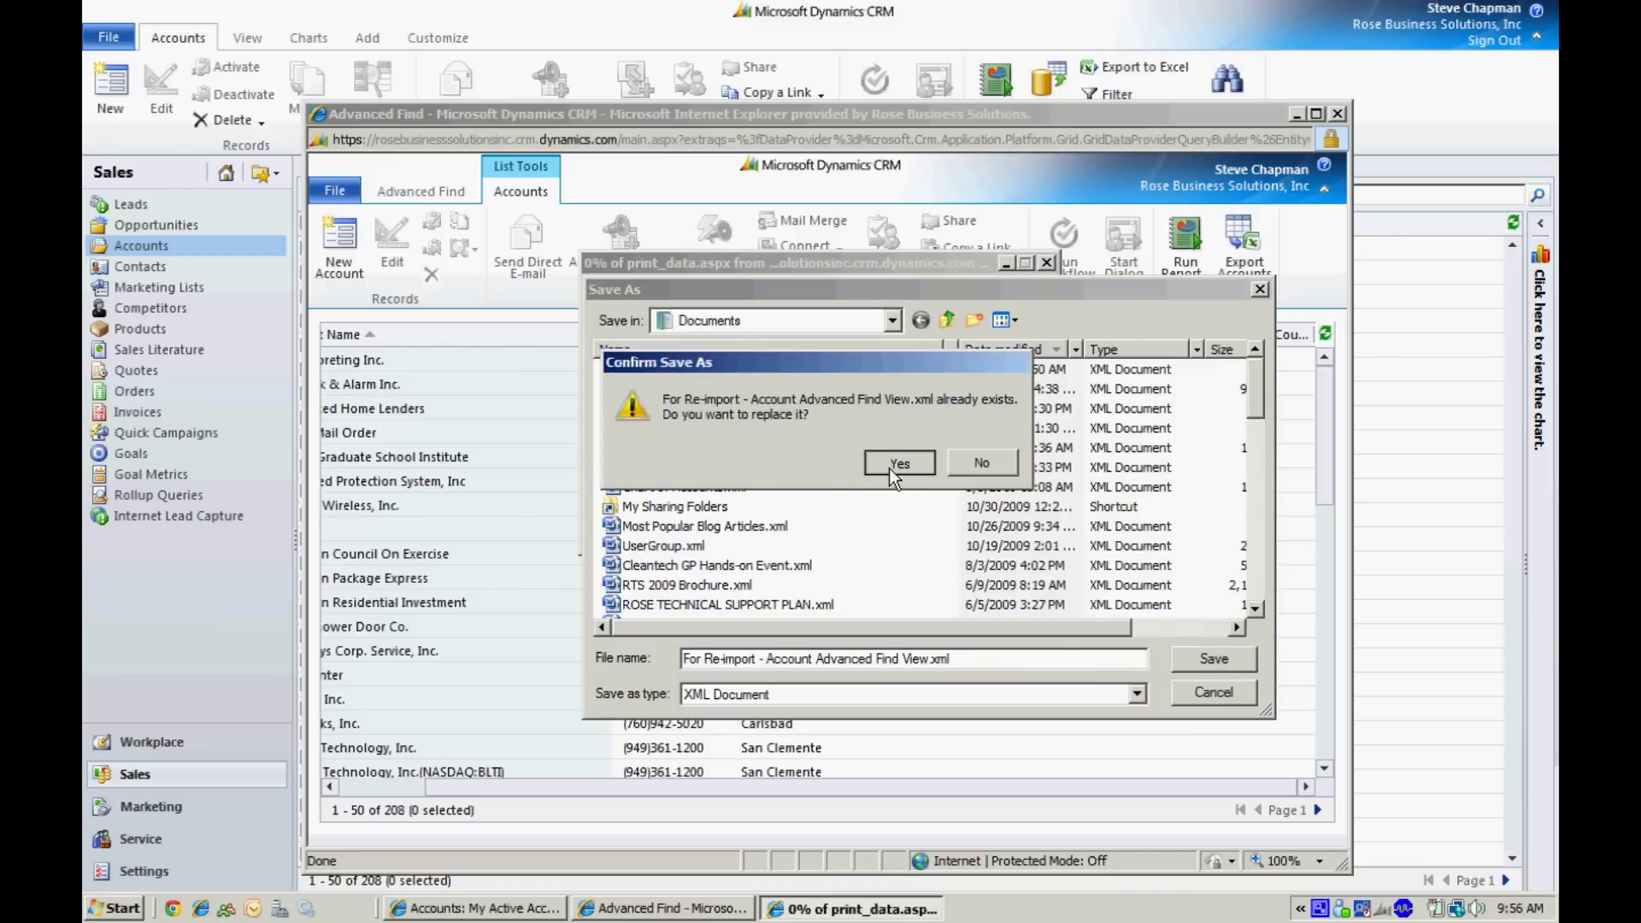
click(889, 463)
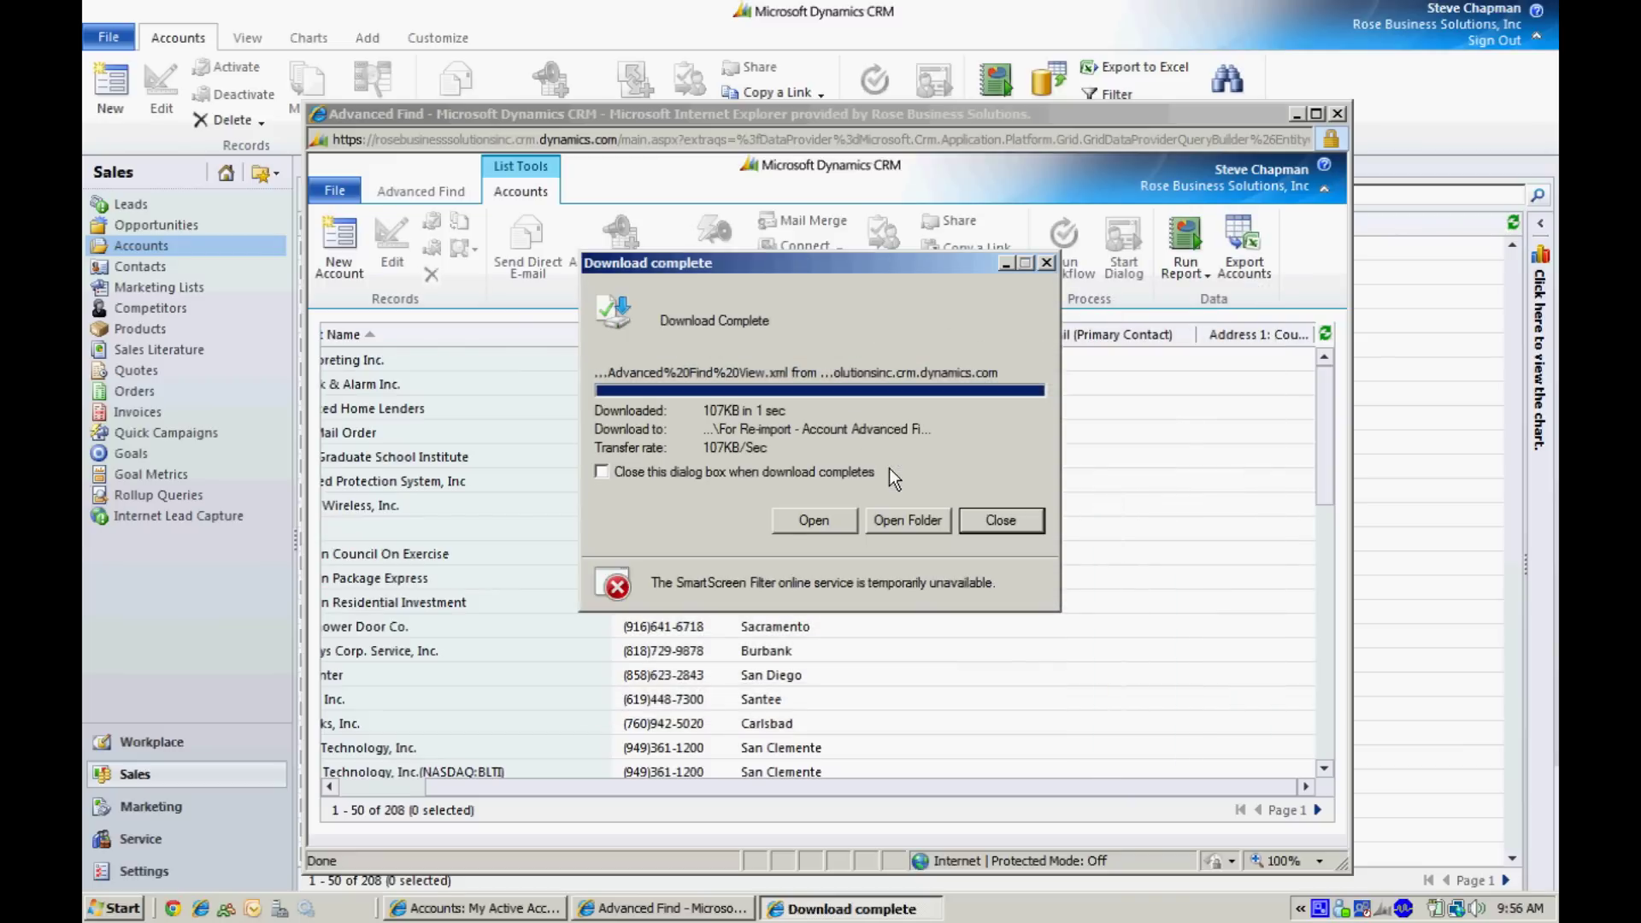
click(906, 520)
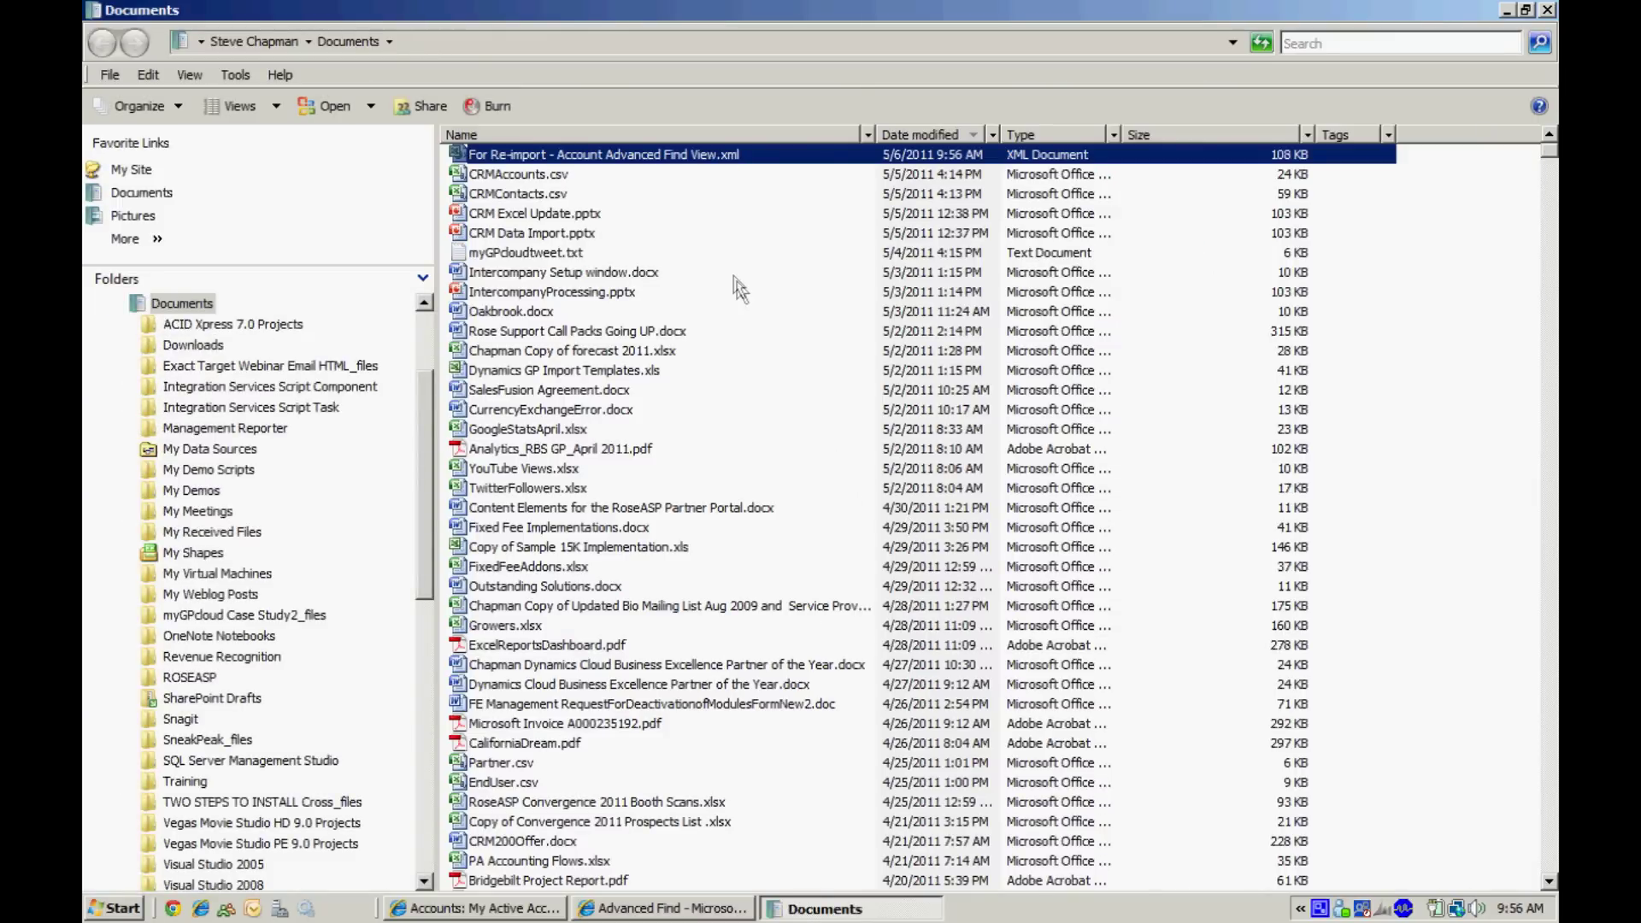
double_click(634, 156)
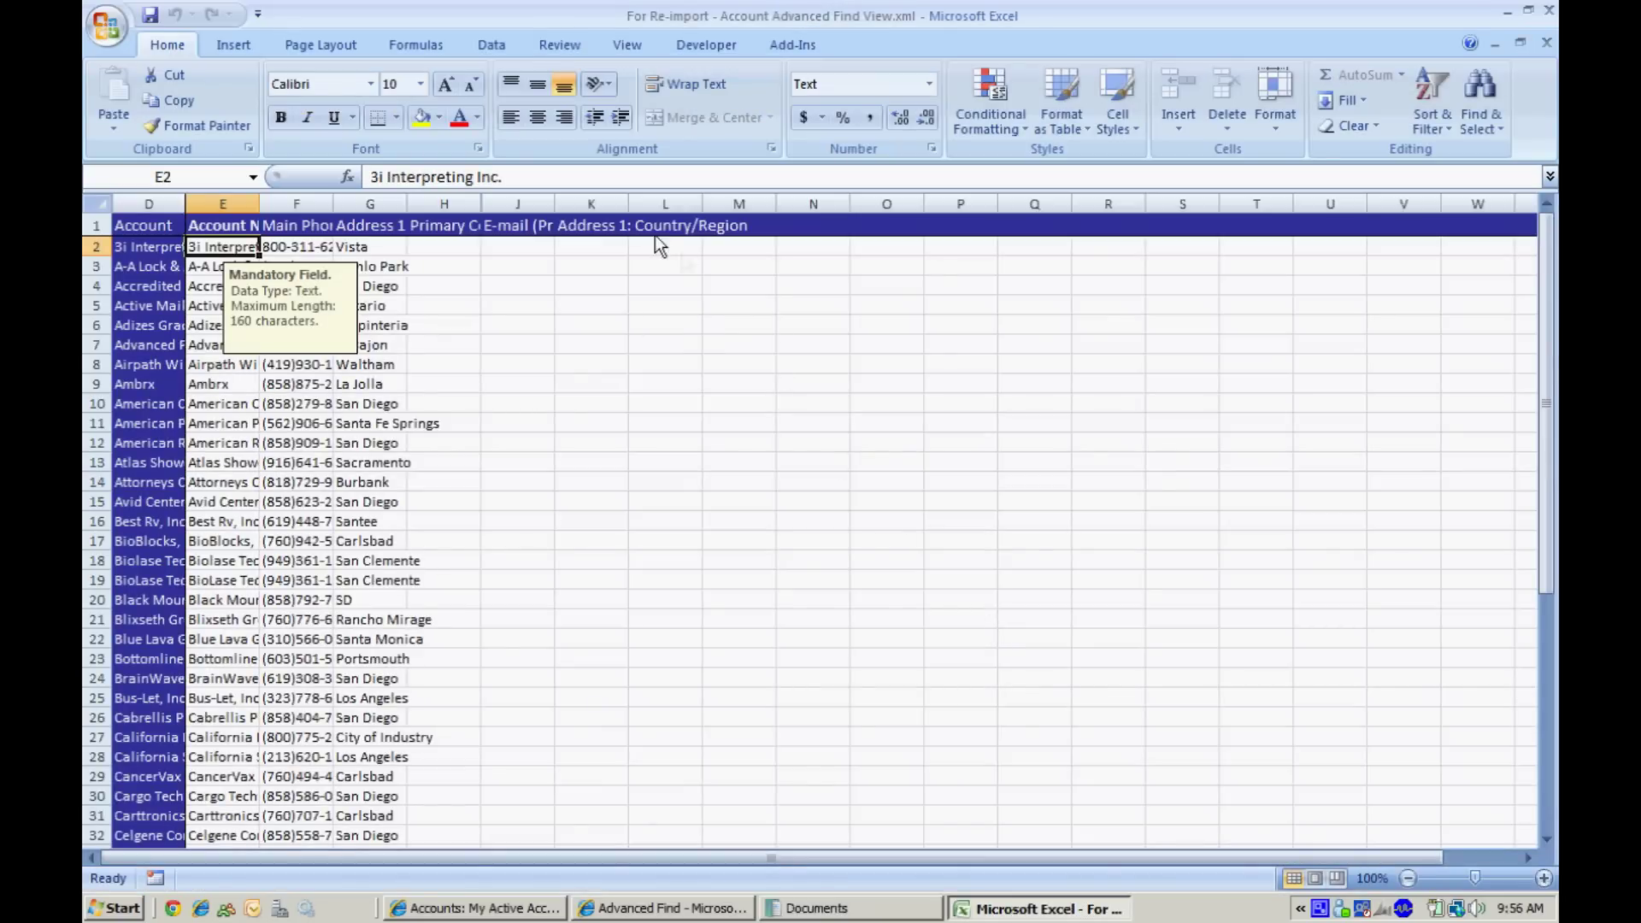
- Widen columns J and K and enter United States in cell K2
drag(628, 207, 848, 237)
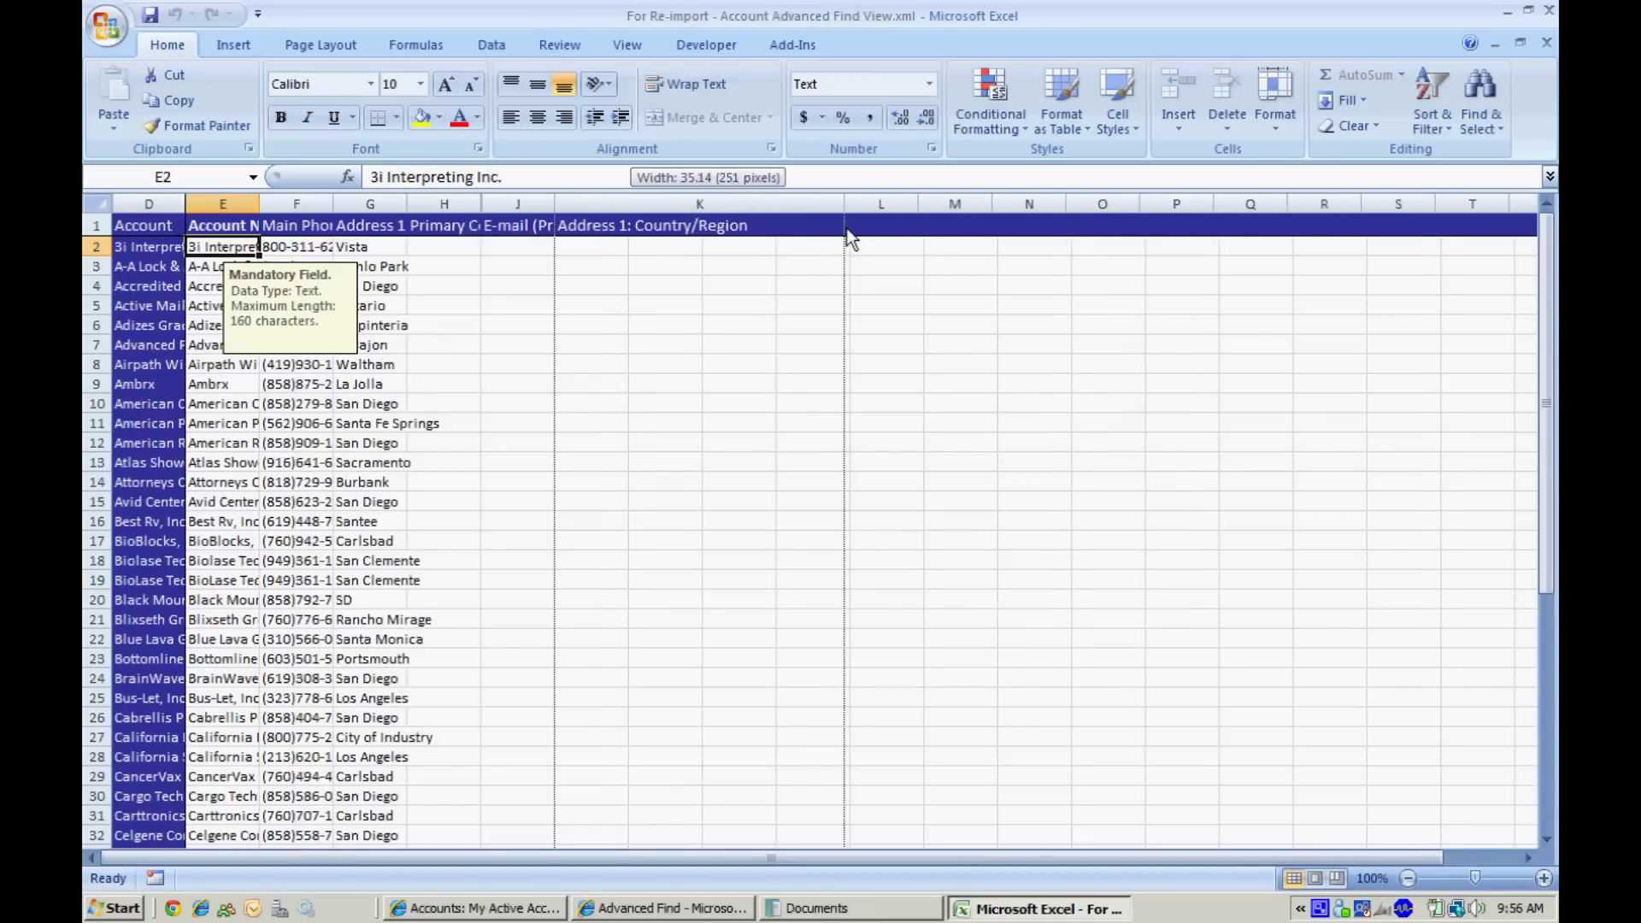
drag(554, 206, 697, 220)
click(736, 250)
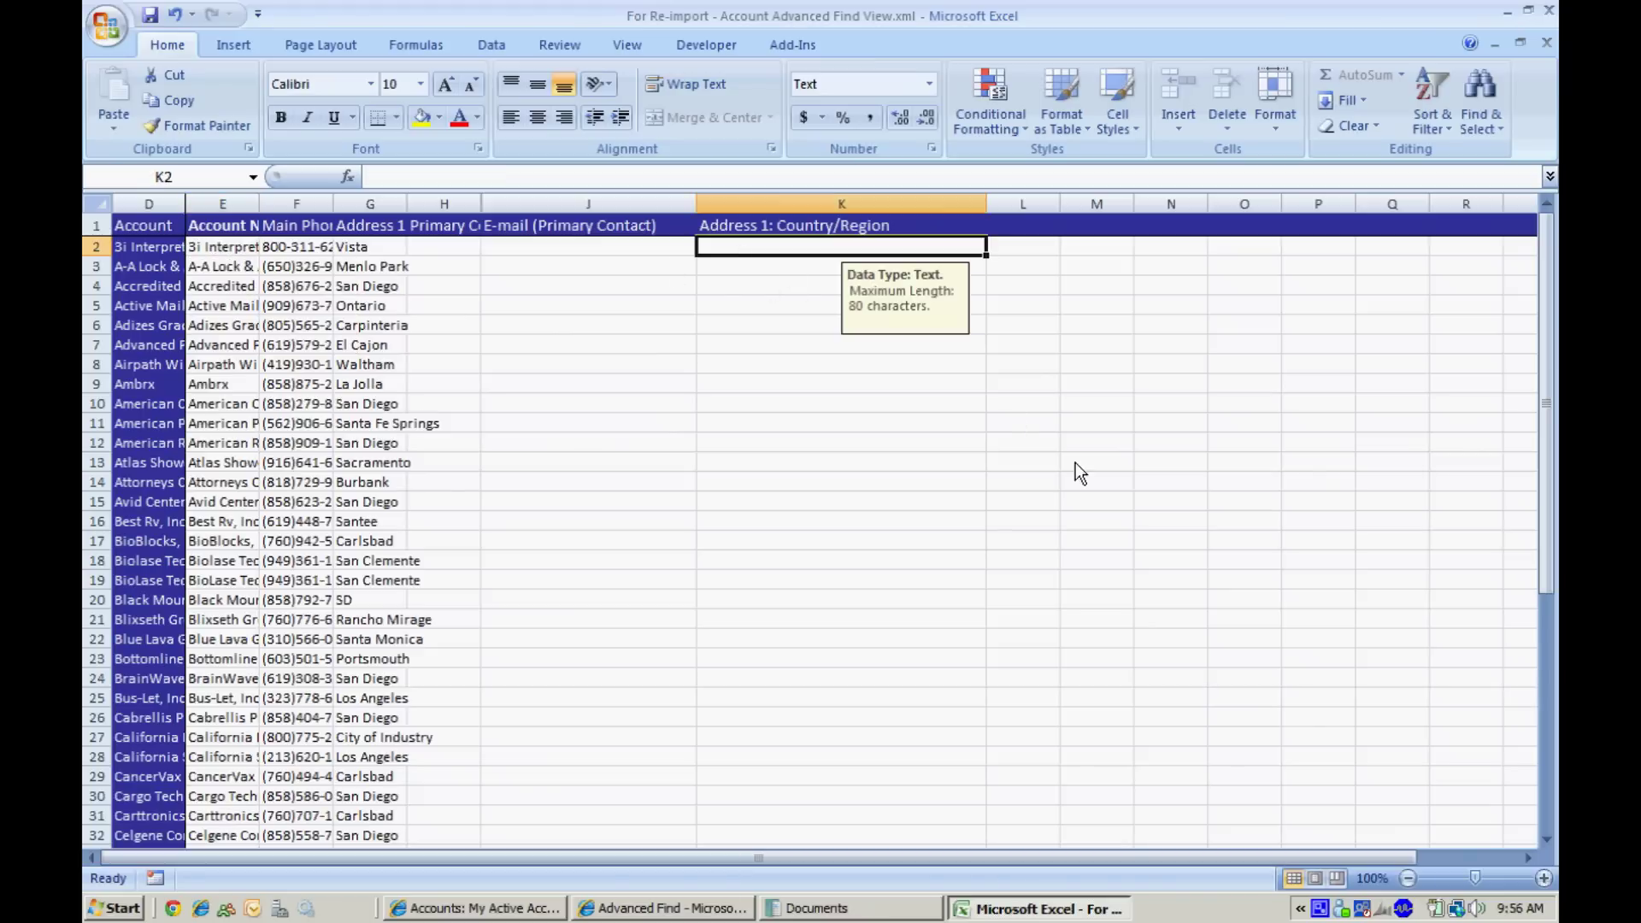
text(UN)
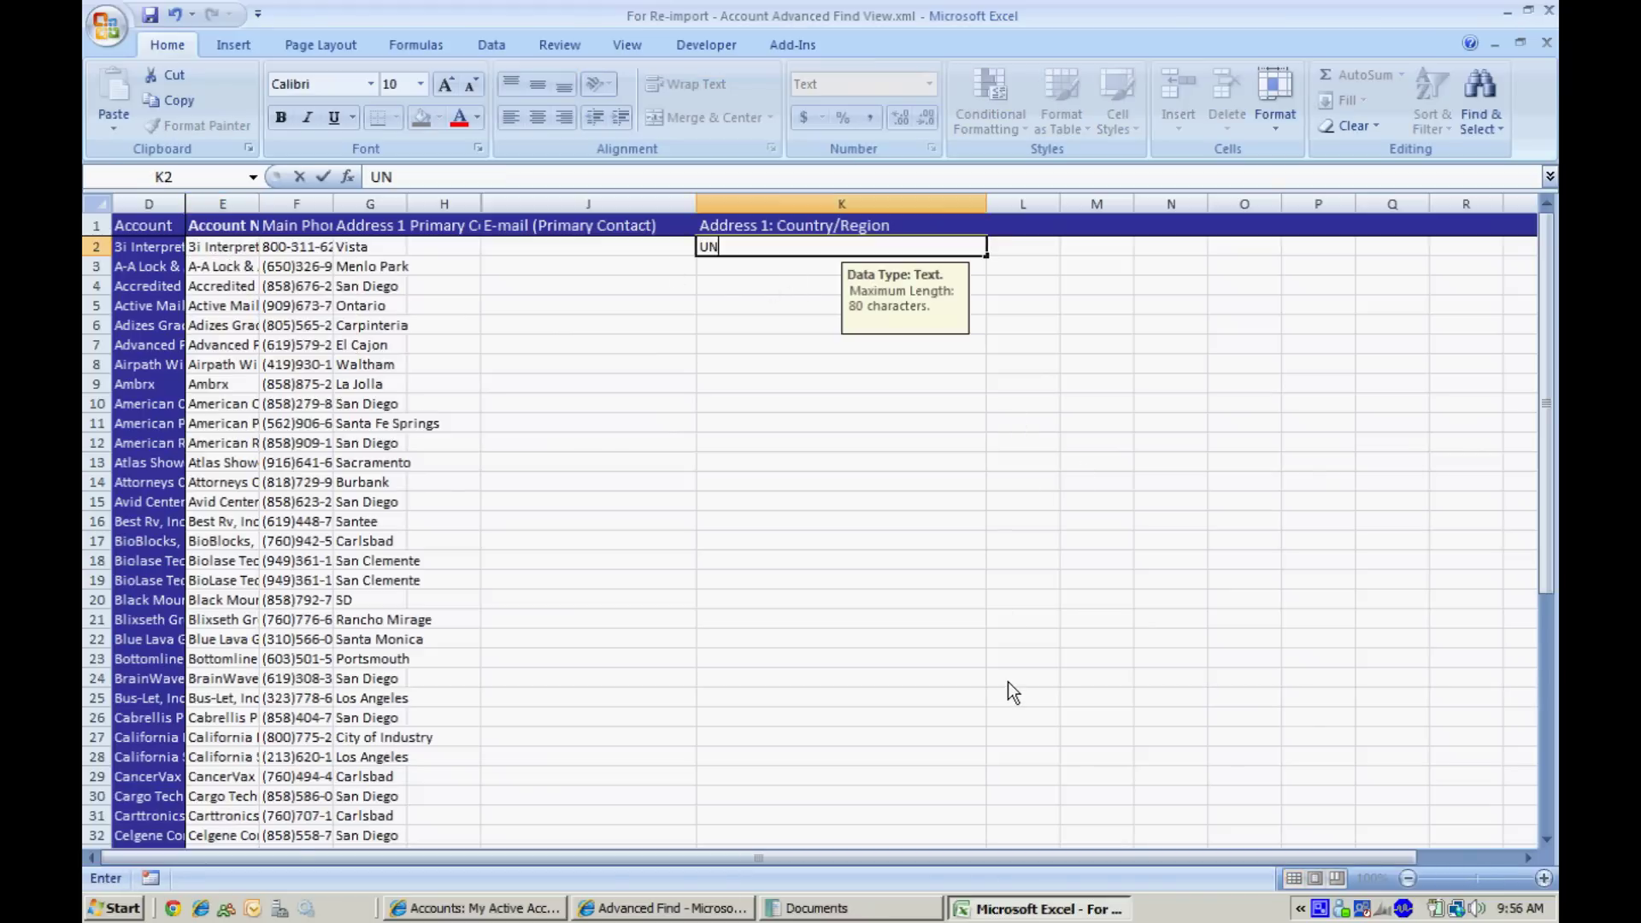
key(BackSpace)
text(nited States)
key(Return)
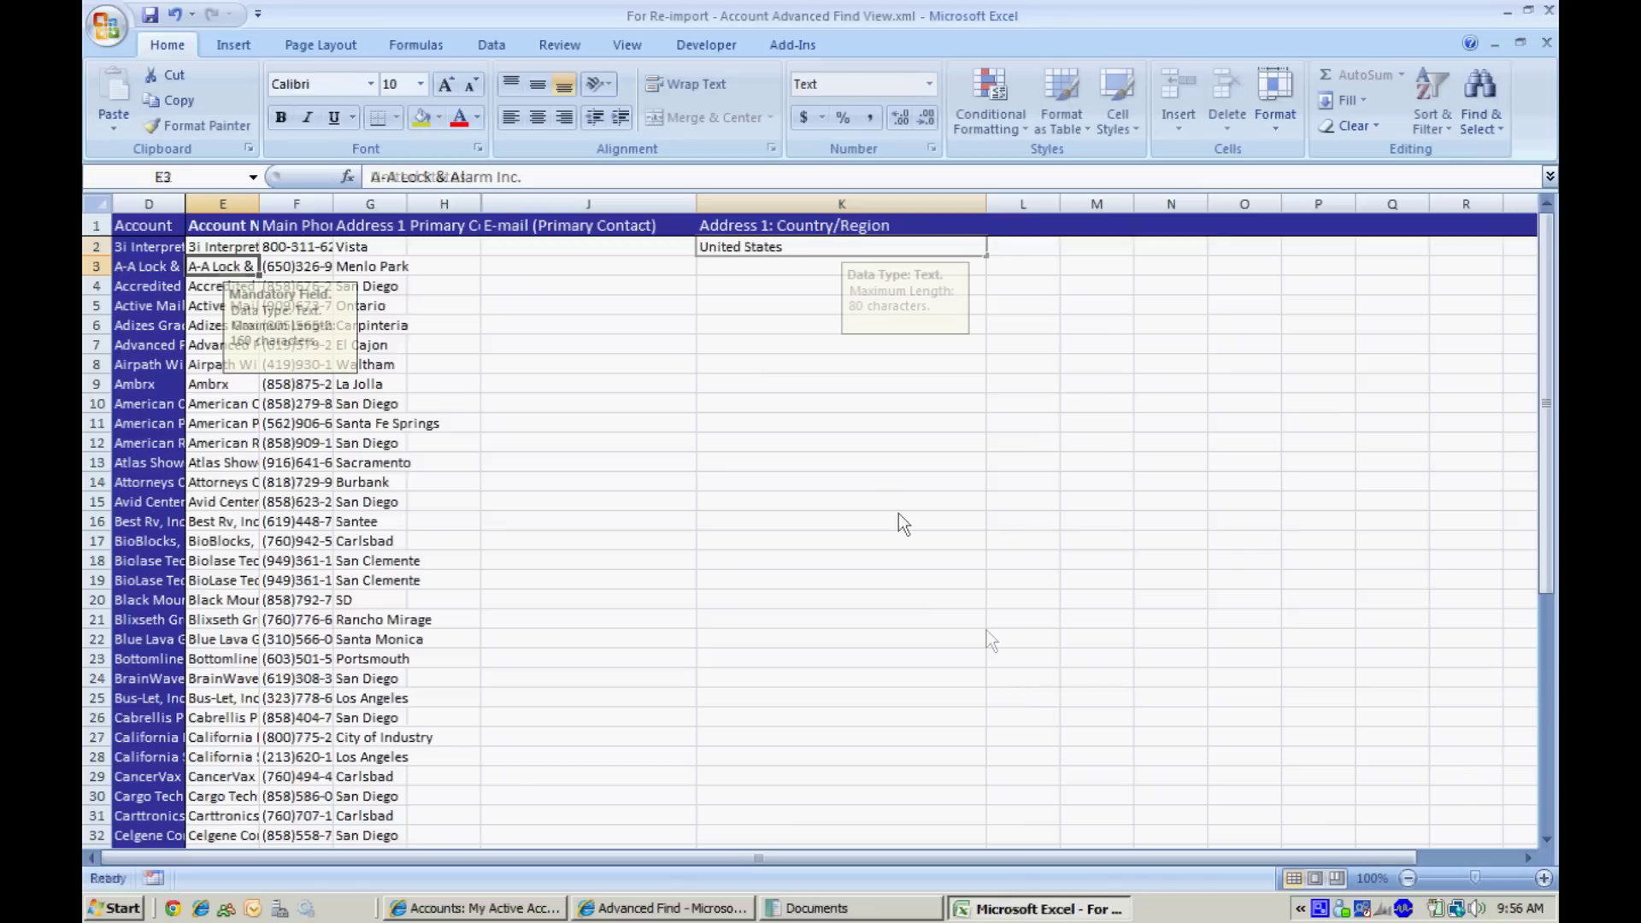
- Copy United States from K2 into K3 through K51
click(743, 253)
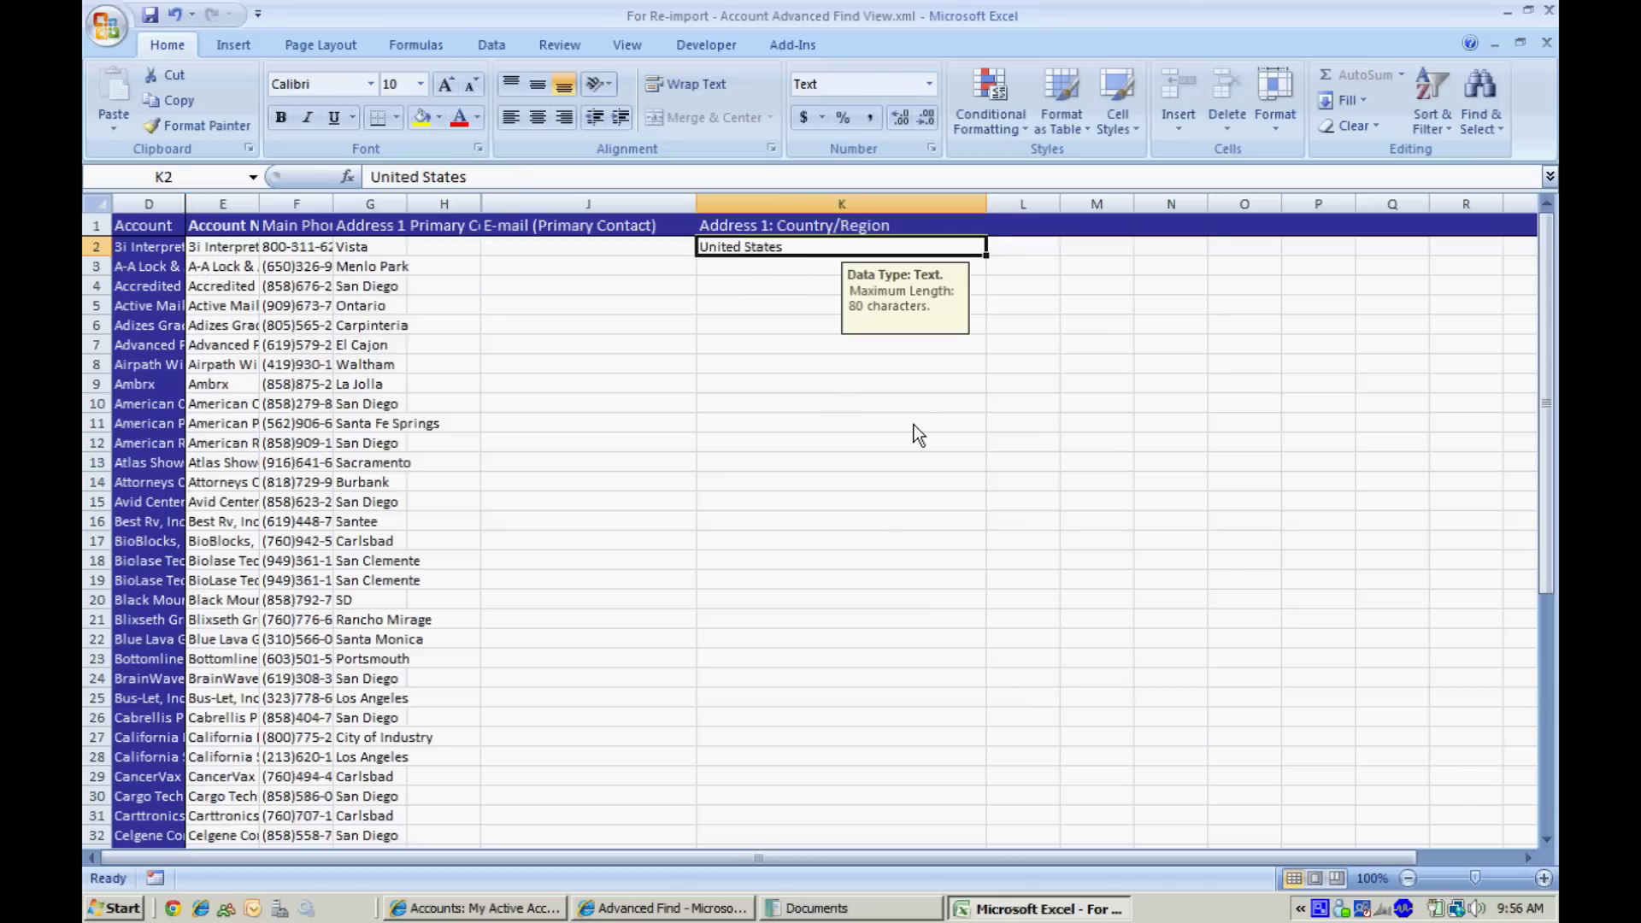
key(ctrl+c)
drag(771, 272, 829, 813)
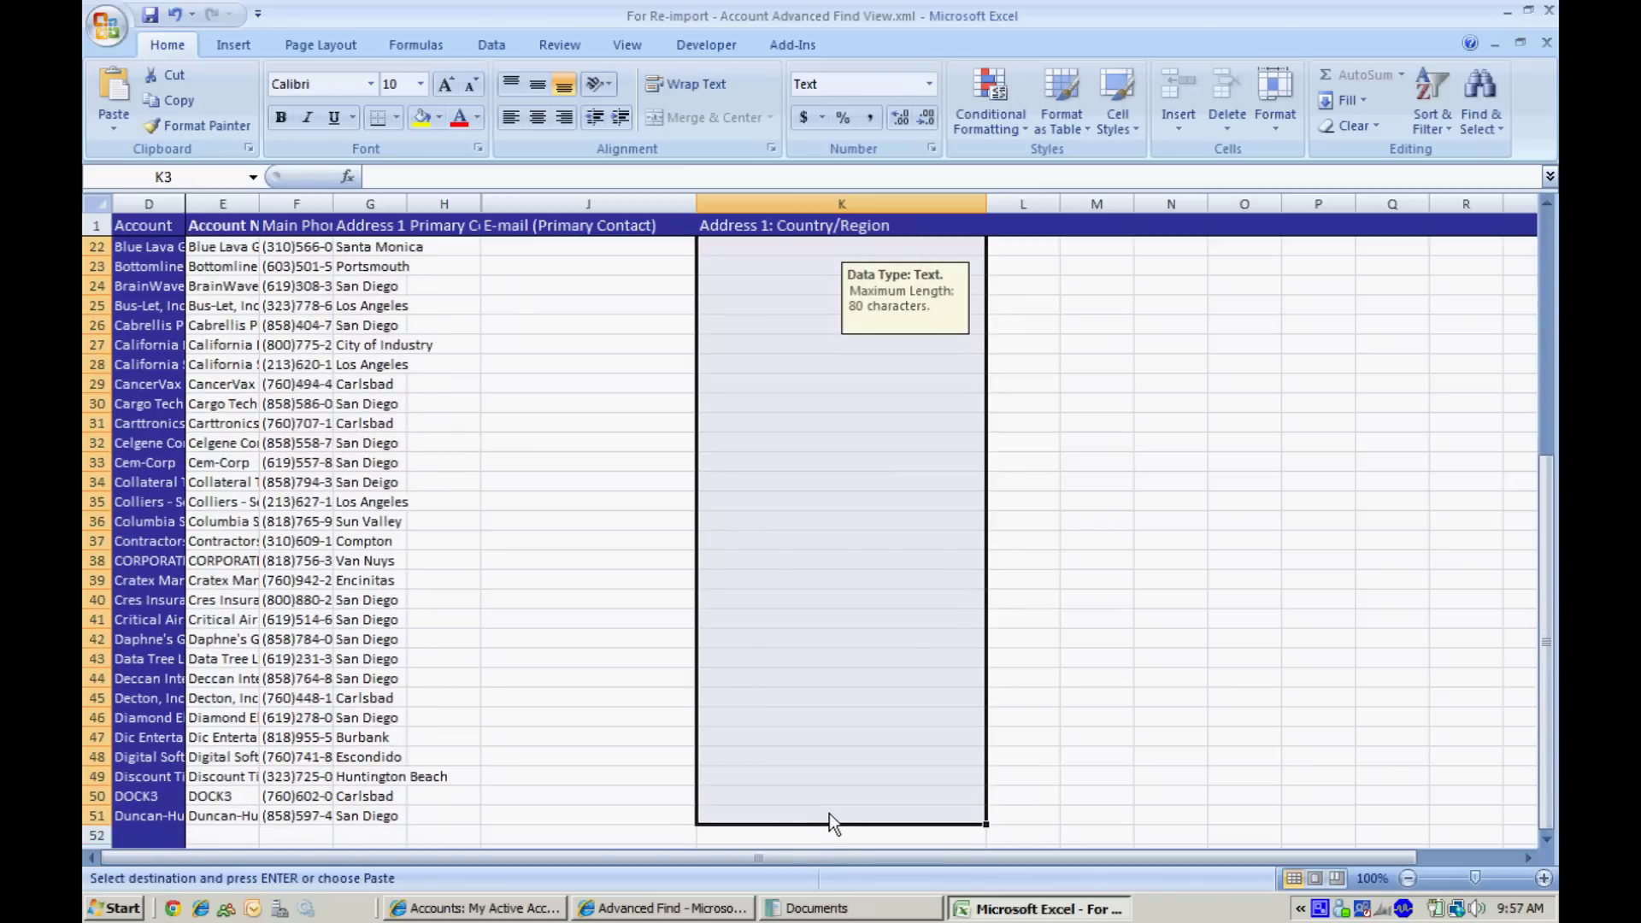
key(ctrl+v)
scroll(1162, 654, up, 7)
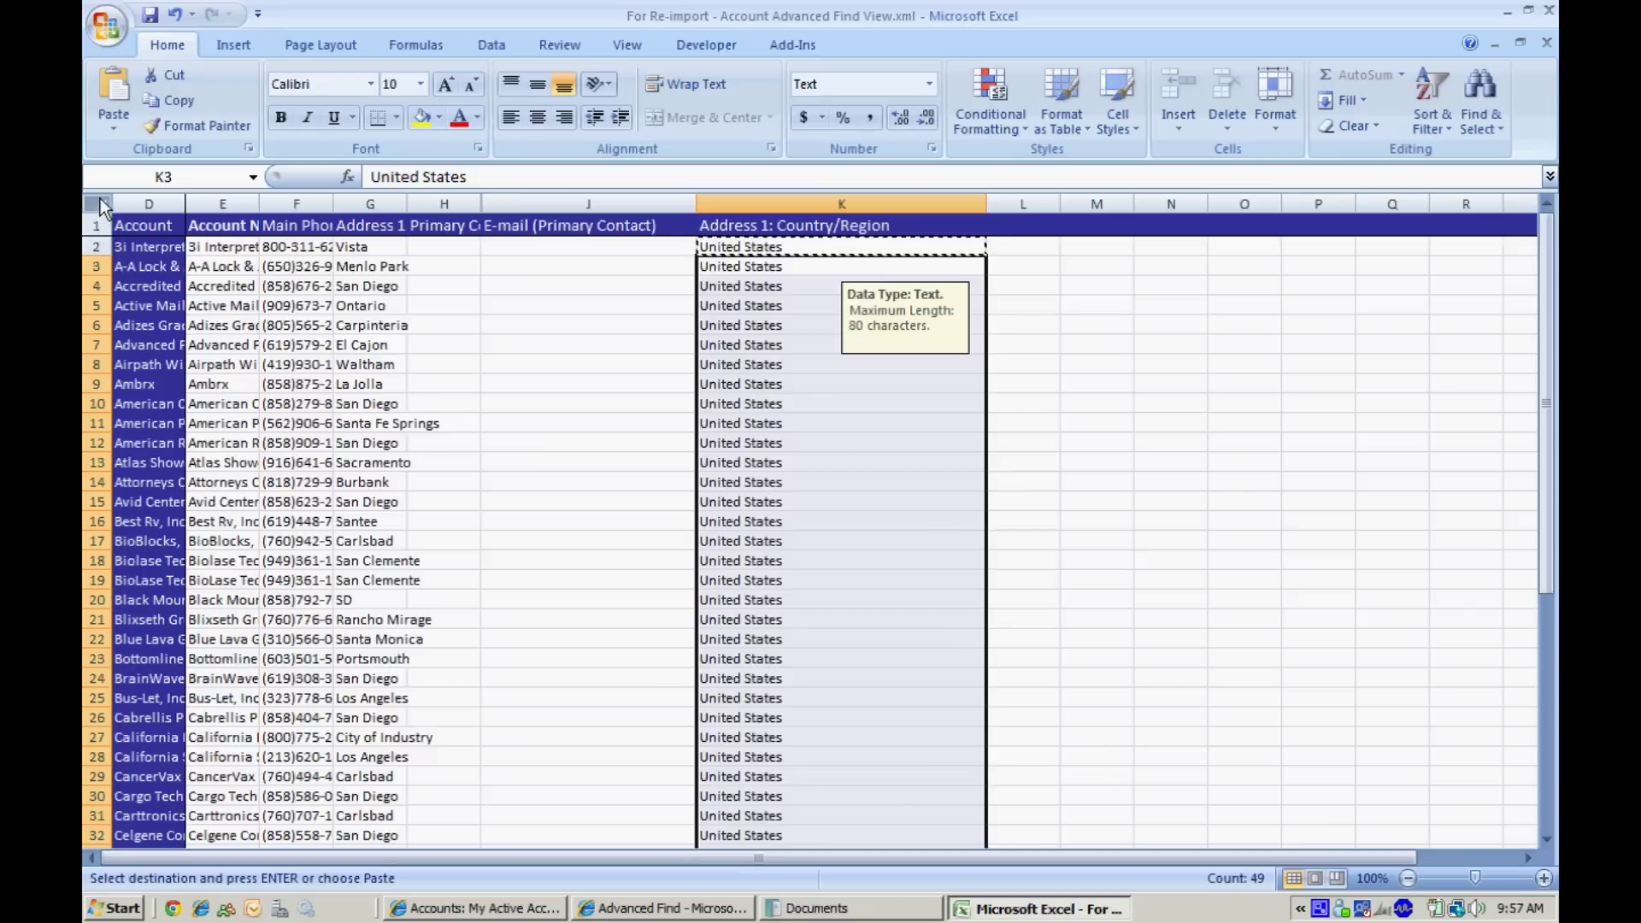
- Save the workbook in XML Spreadsheet 2003 format, close Excel, and return to CRM's import options
click(147, 19)
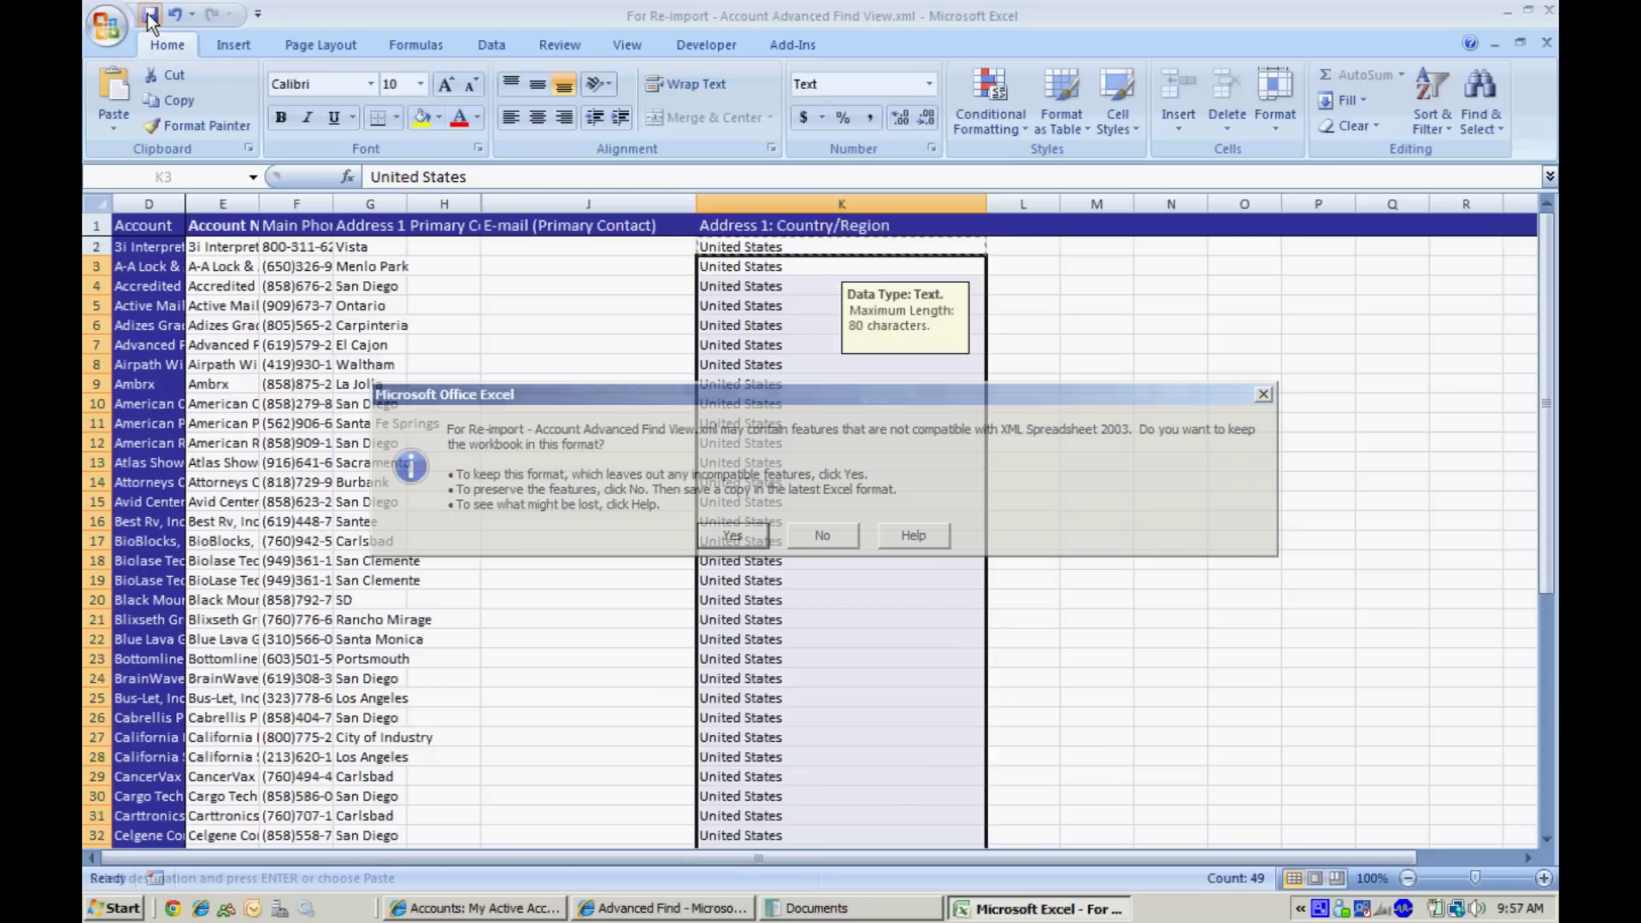
click(713, 534)
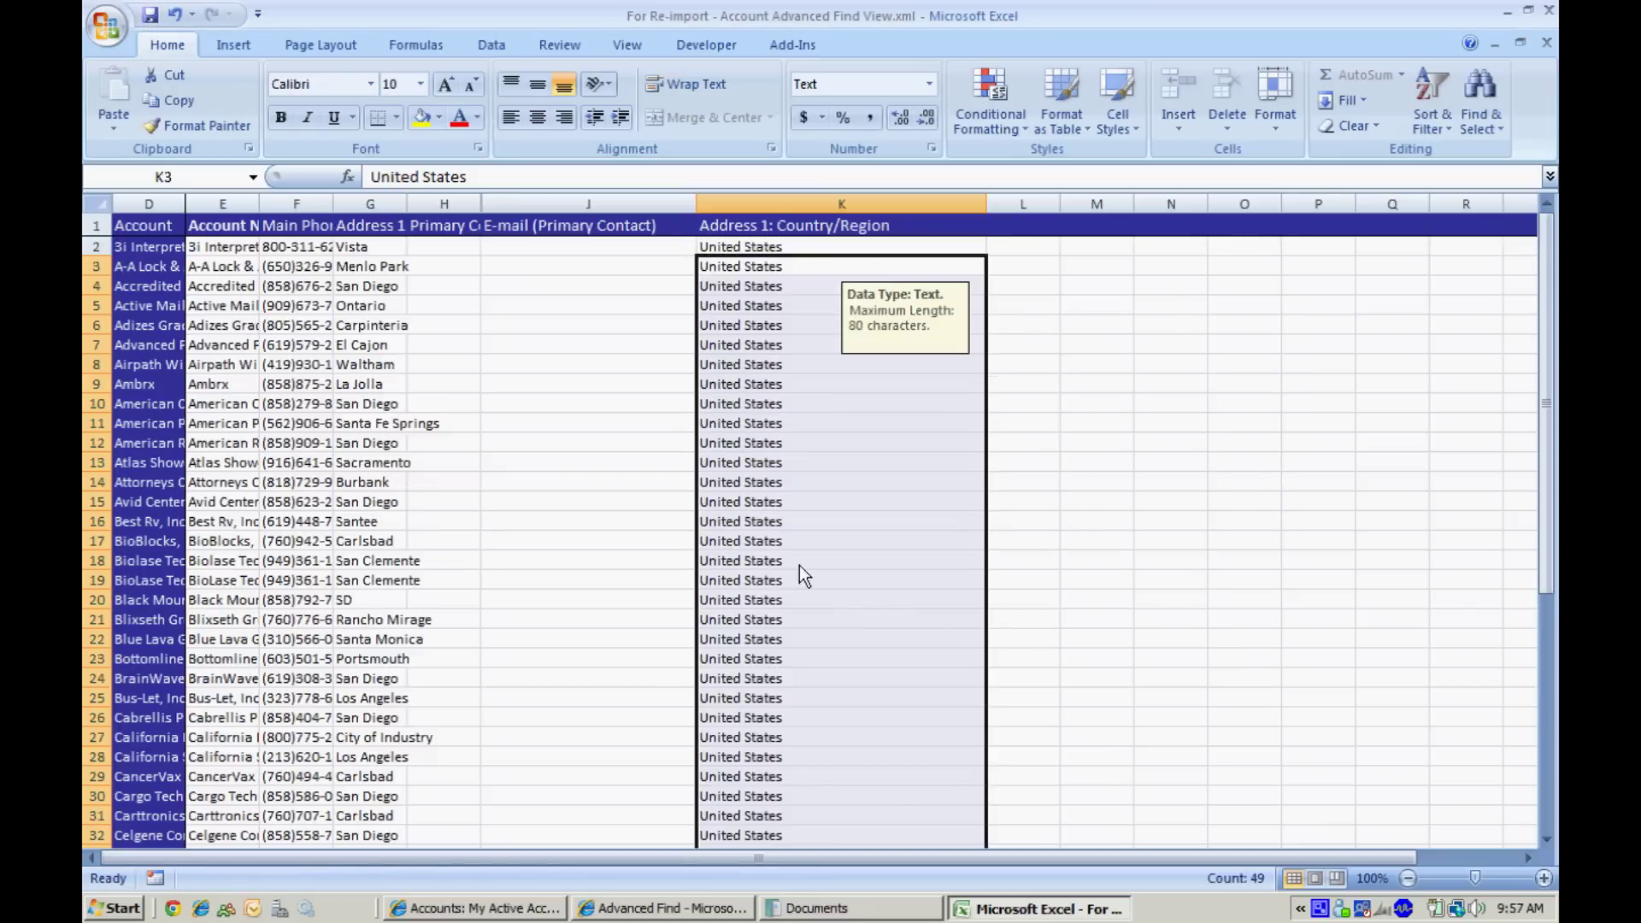
click(1548, 43)
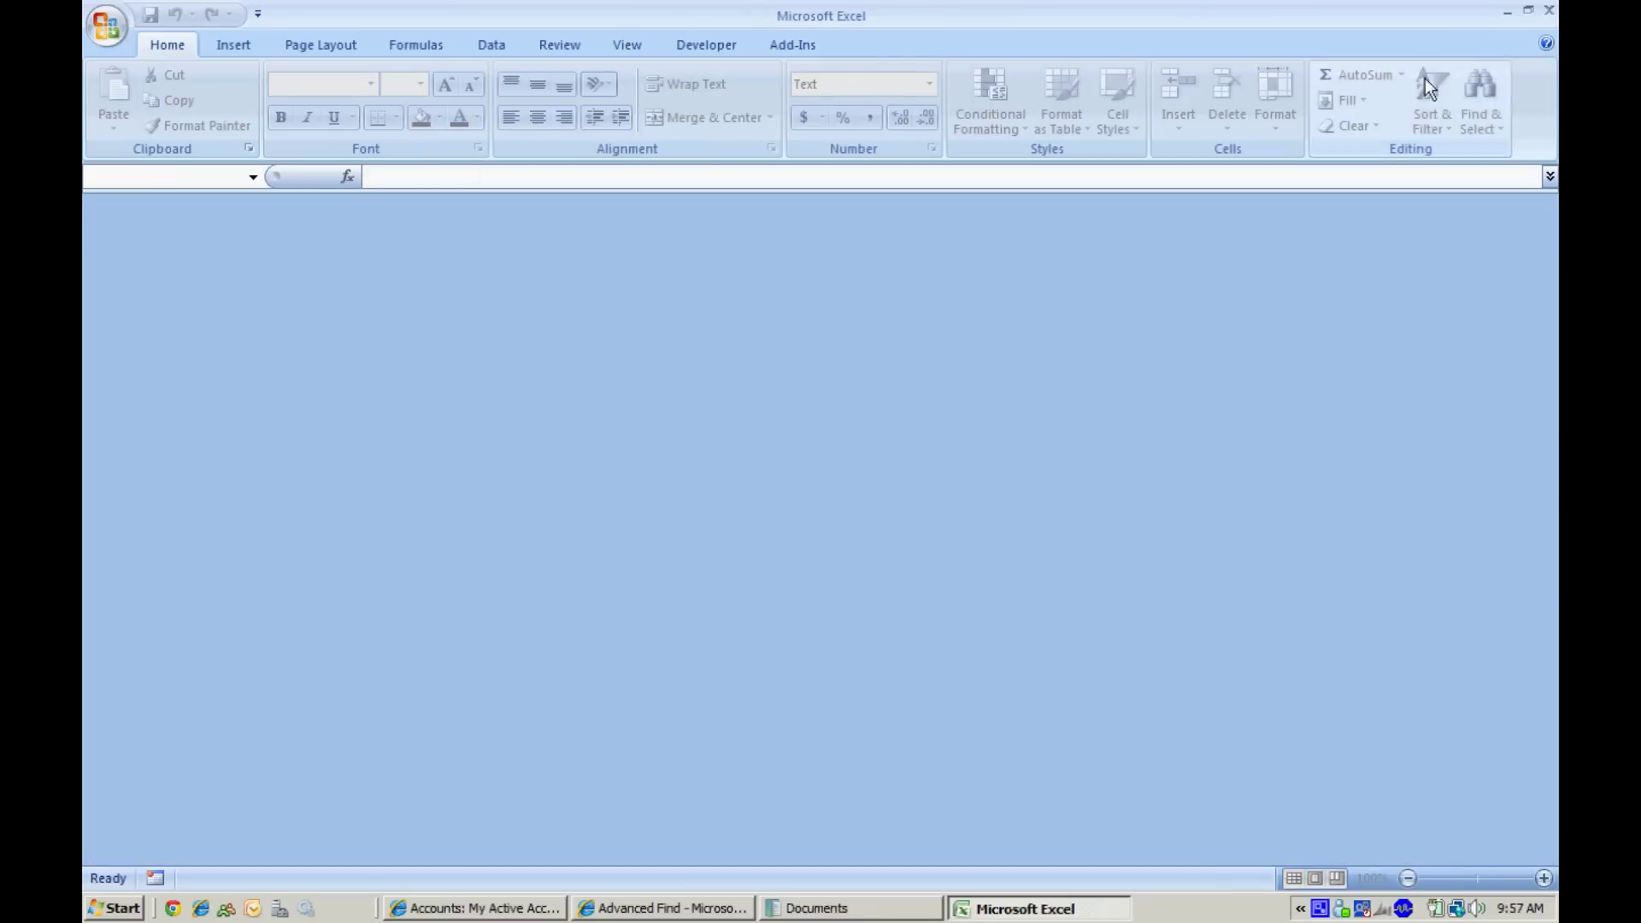
click(1548, 12)
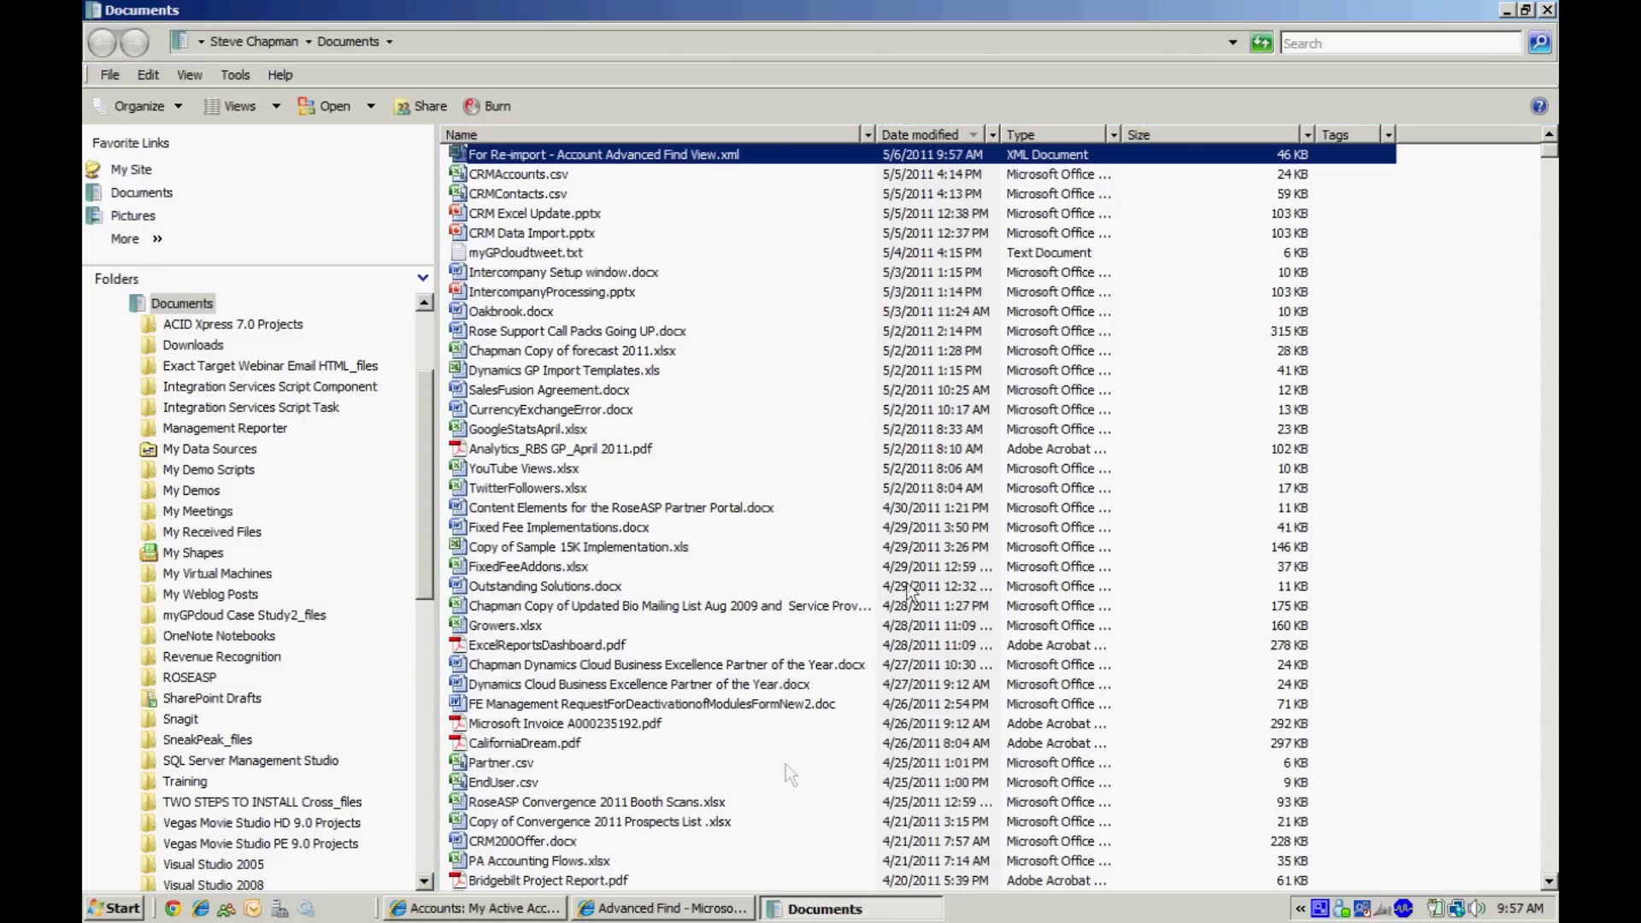
click(514, 913)
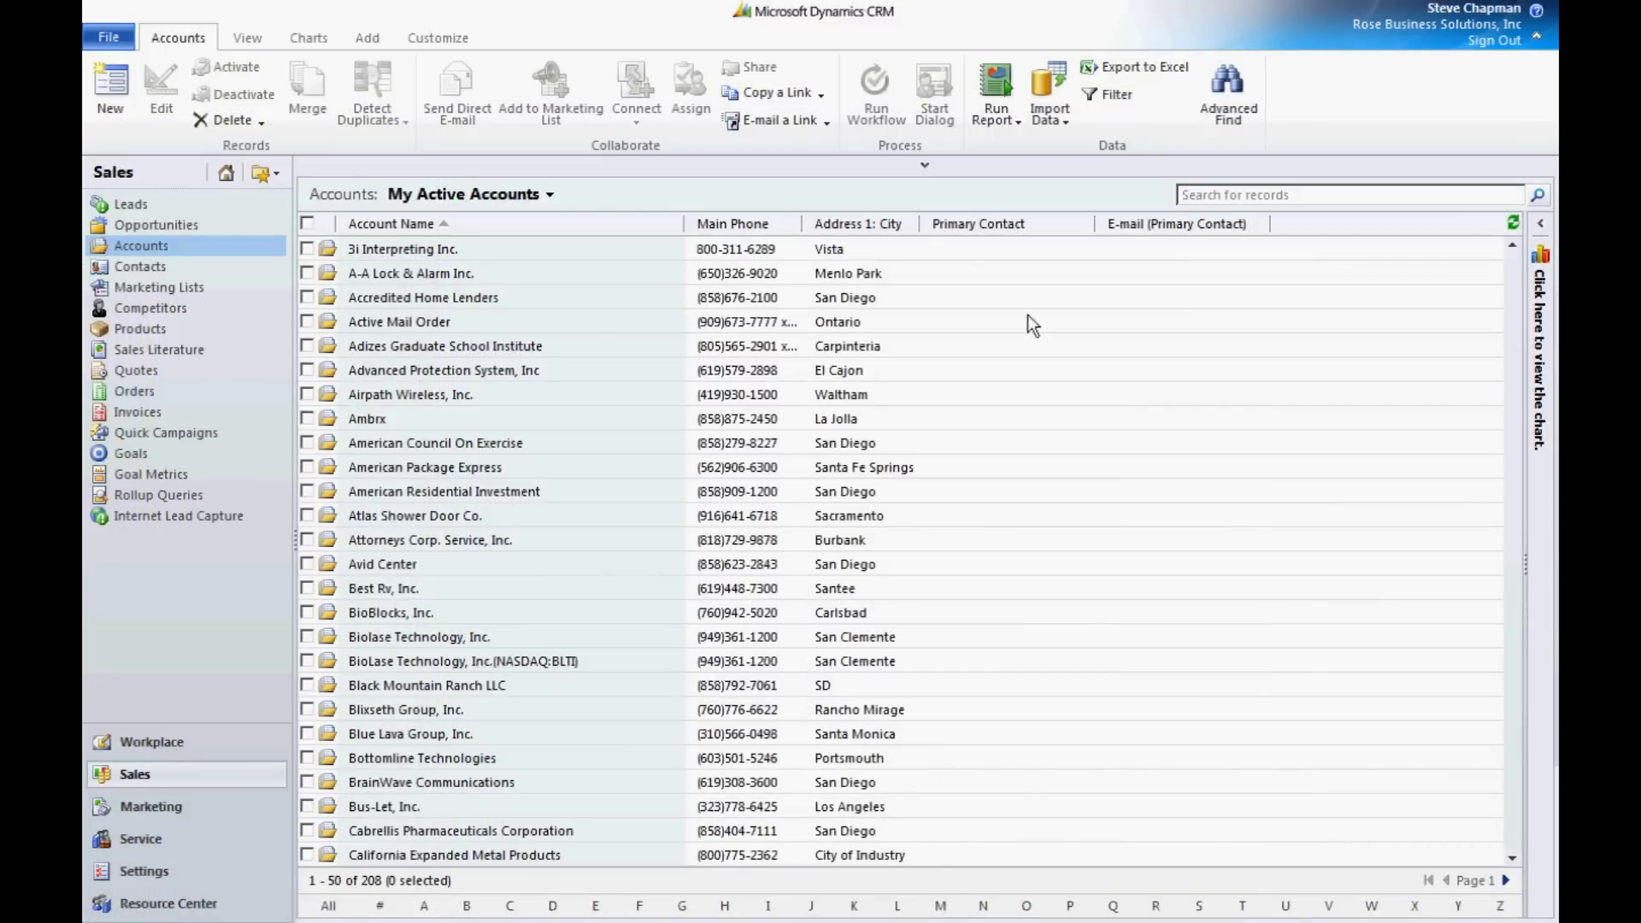
click(1051, 113)
- Upload the edited For Re-import account XML file in the Import Data Wizard and submit it
click(1069, 149)
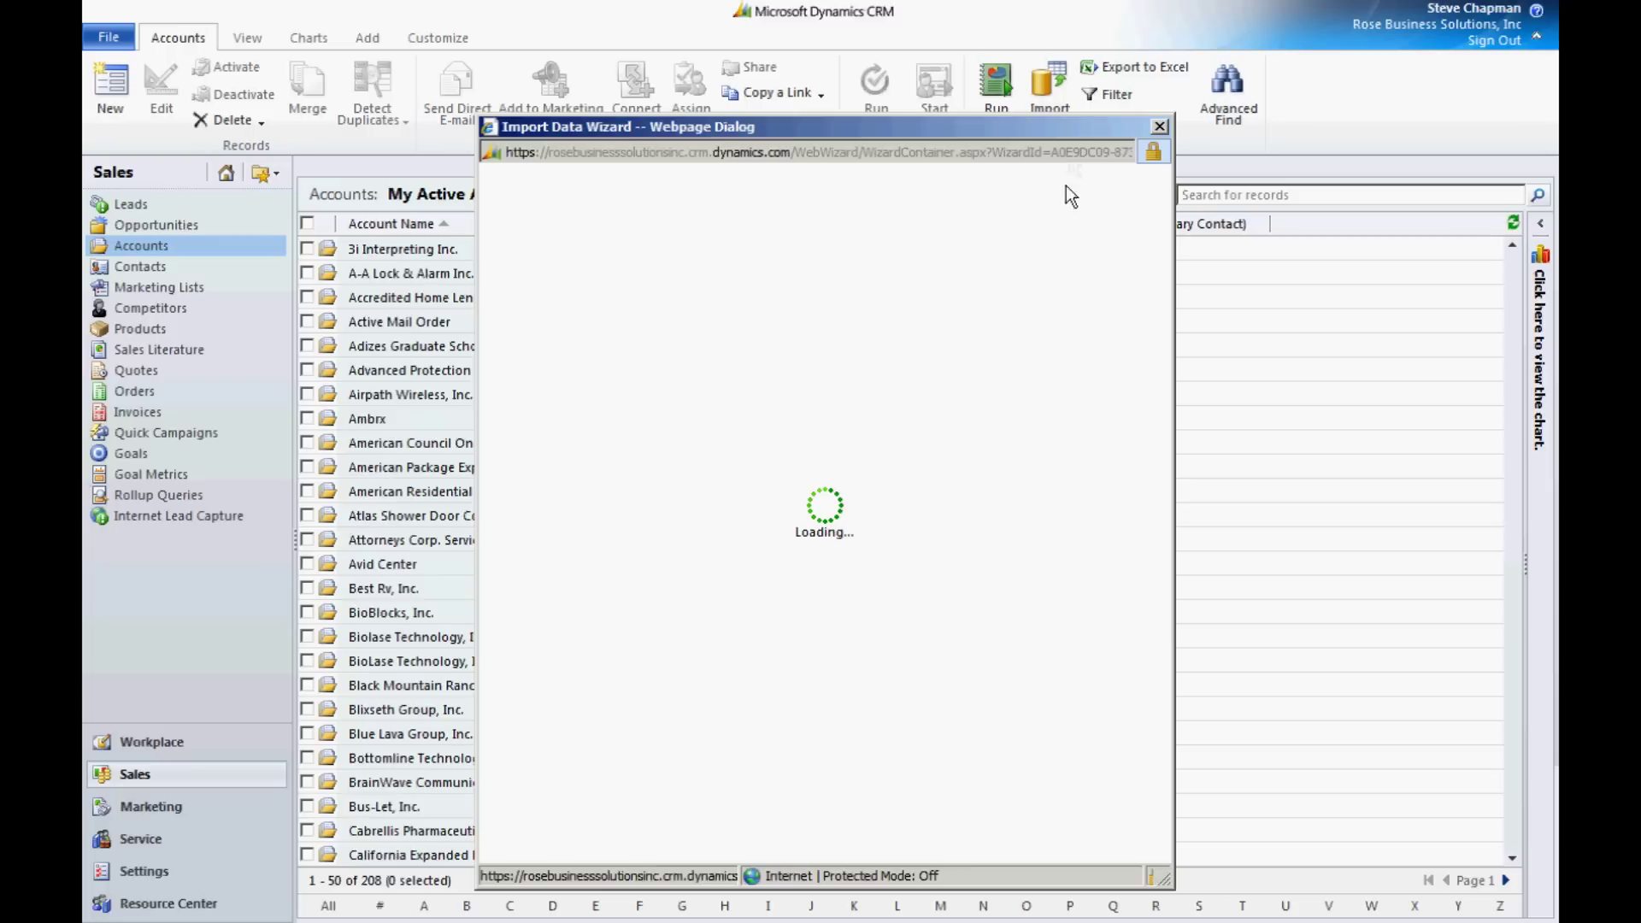
click(829, 359)
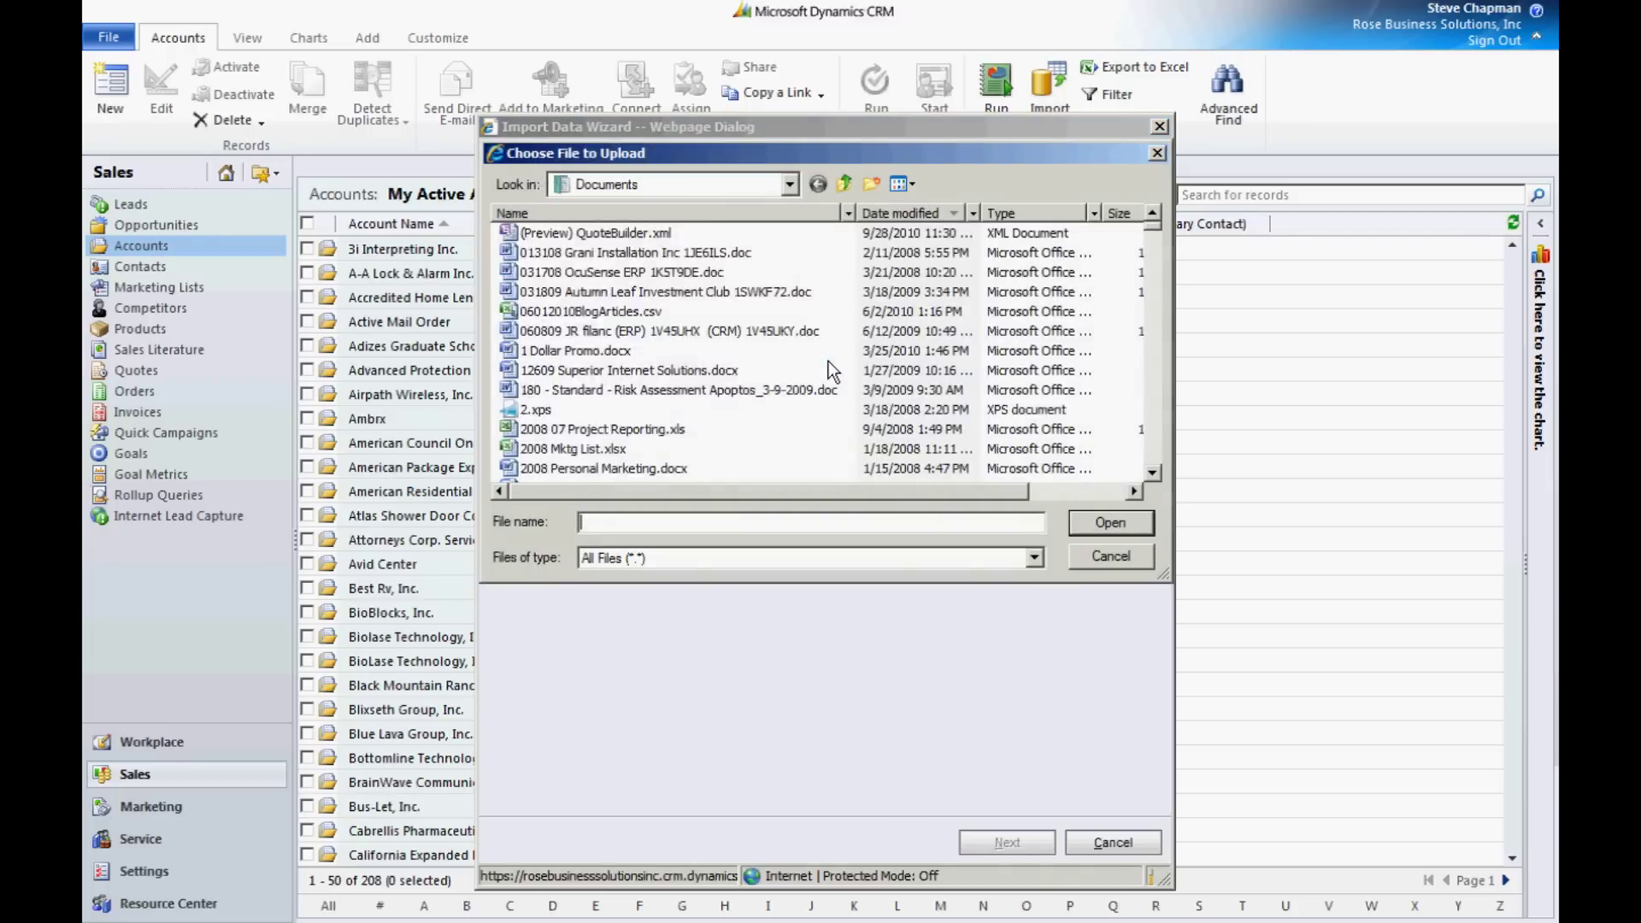
double_click(622, 235)
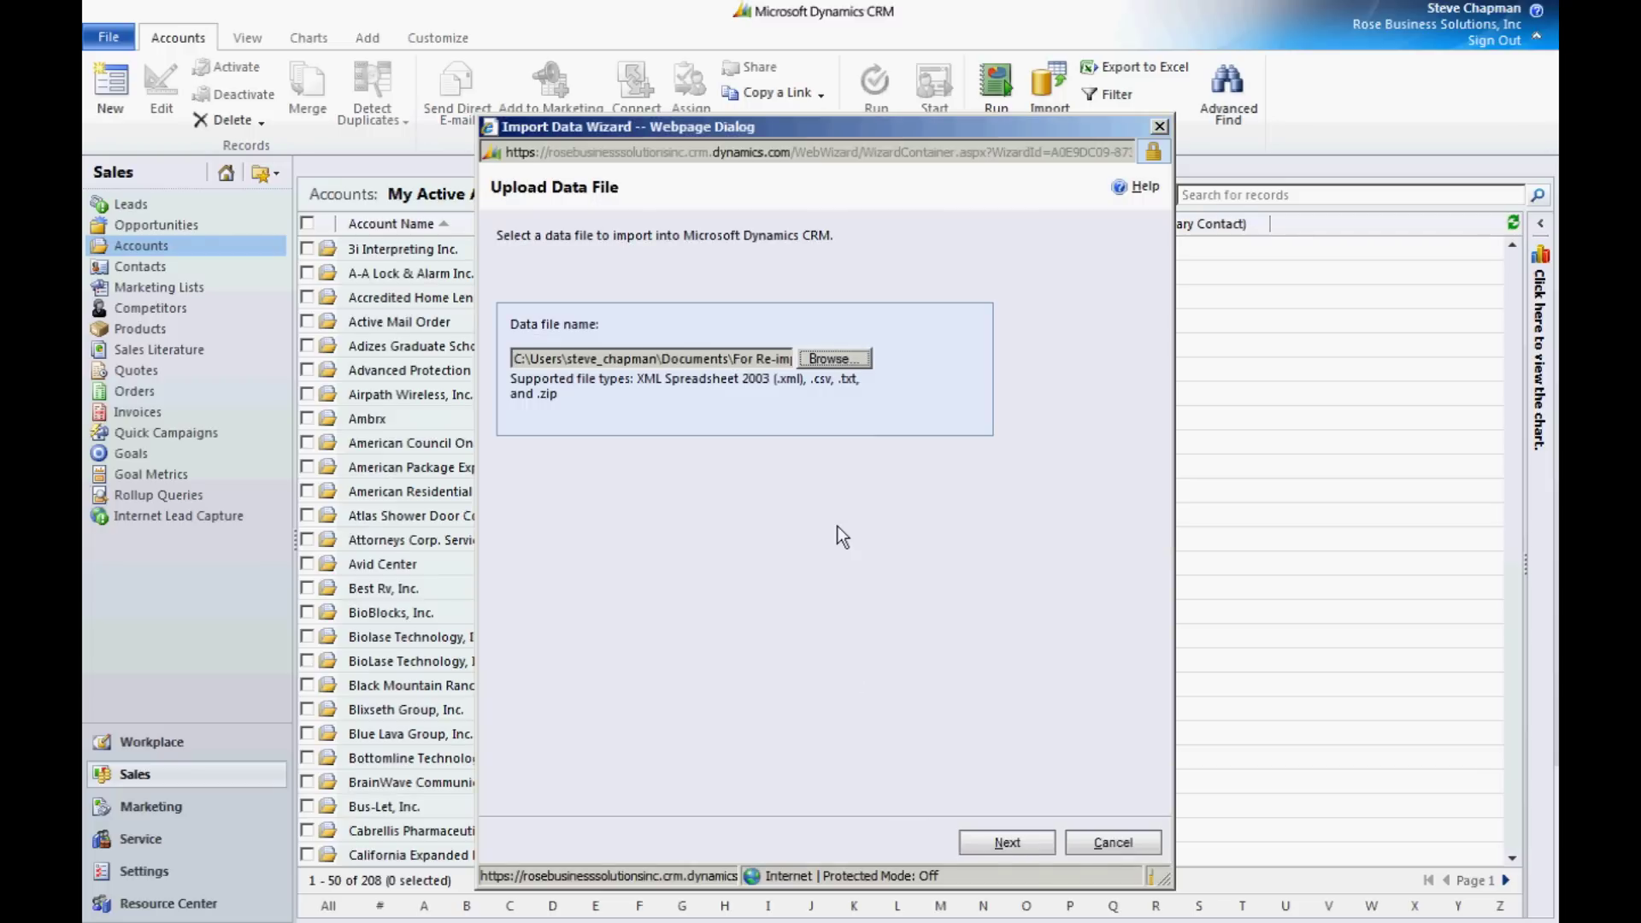
click(1007, 843)
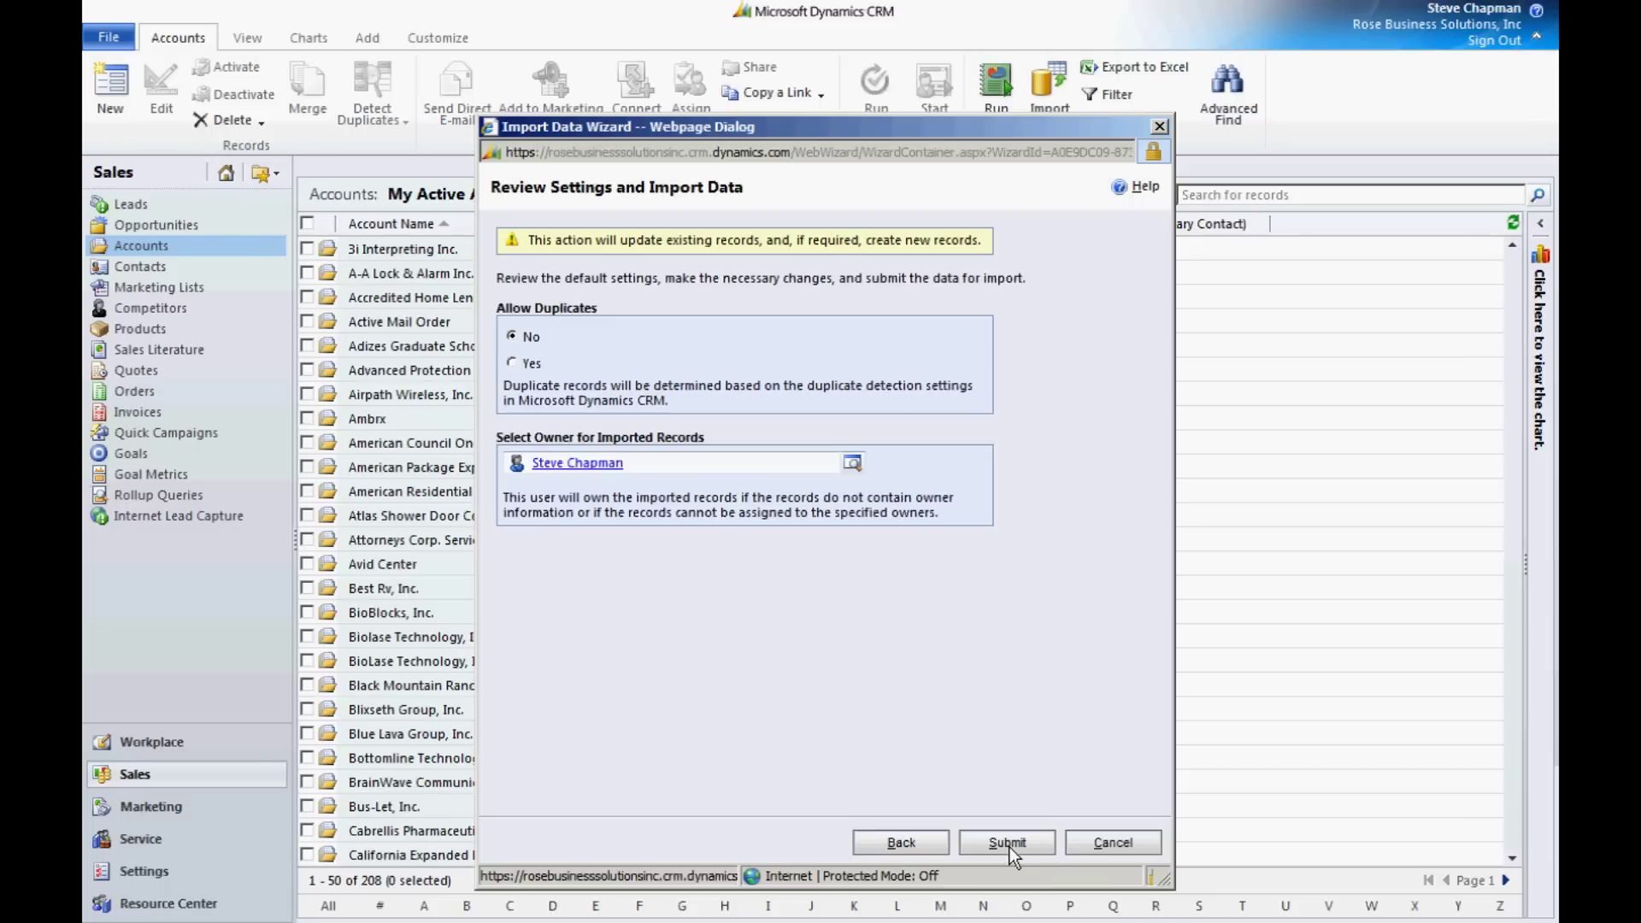
click(996, 843)
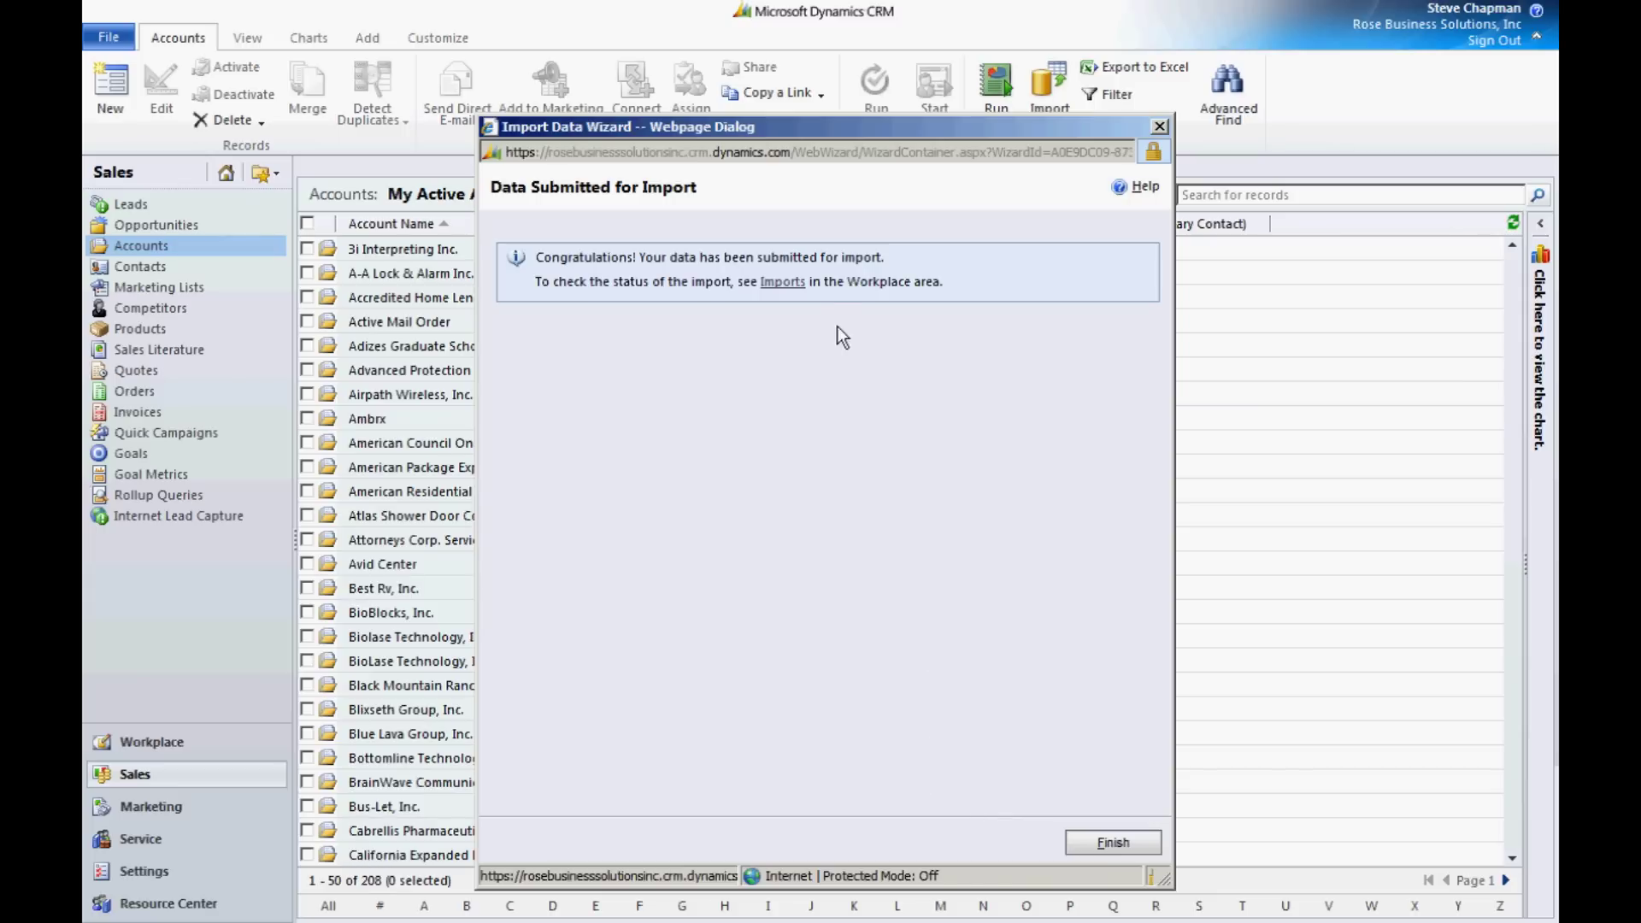
- Refresh the Imports list until the re-import shows Completed with 50 successes, then close it
click(788, 282)
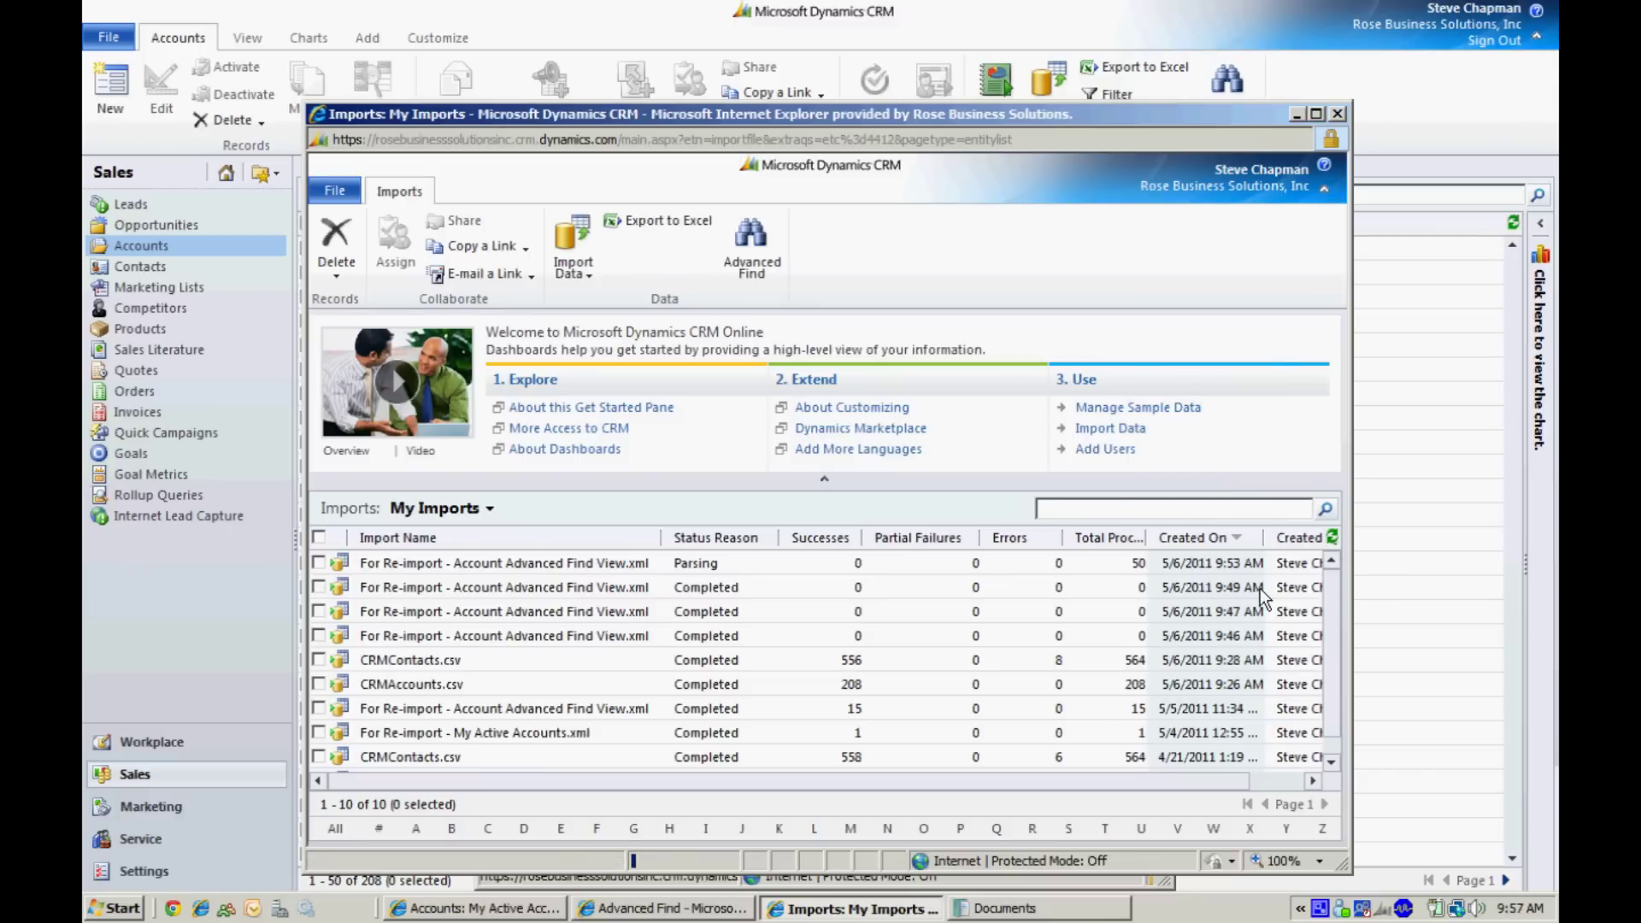
click(1331, 536)
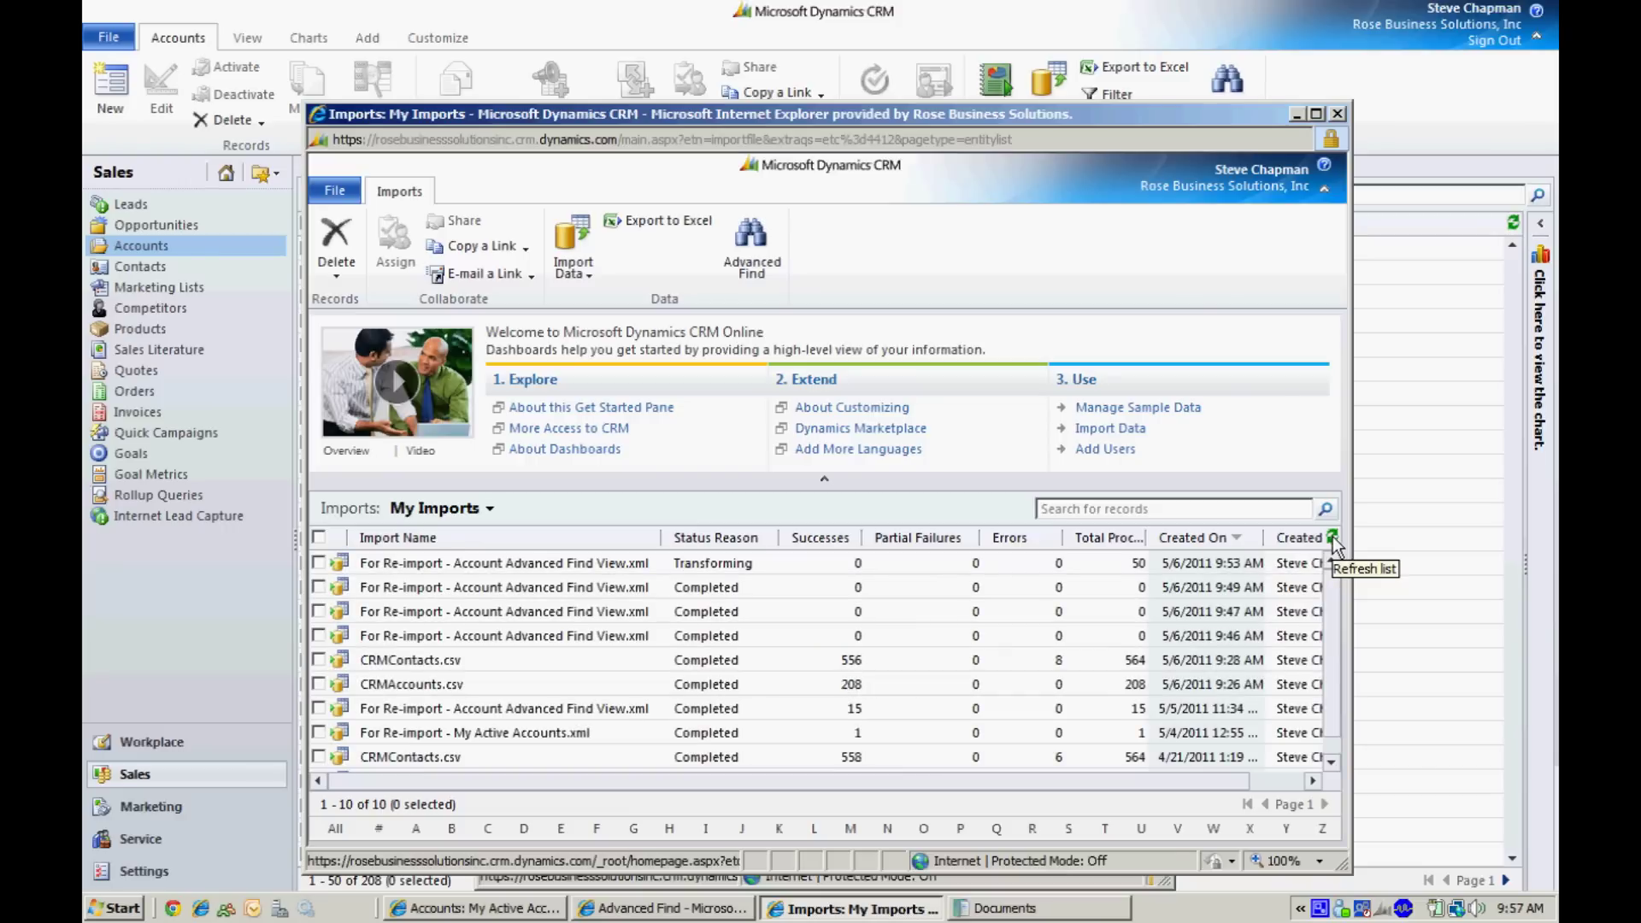
click(1332, 539)
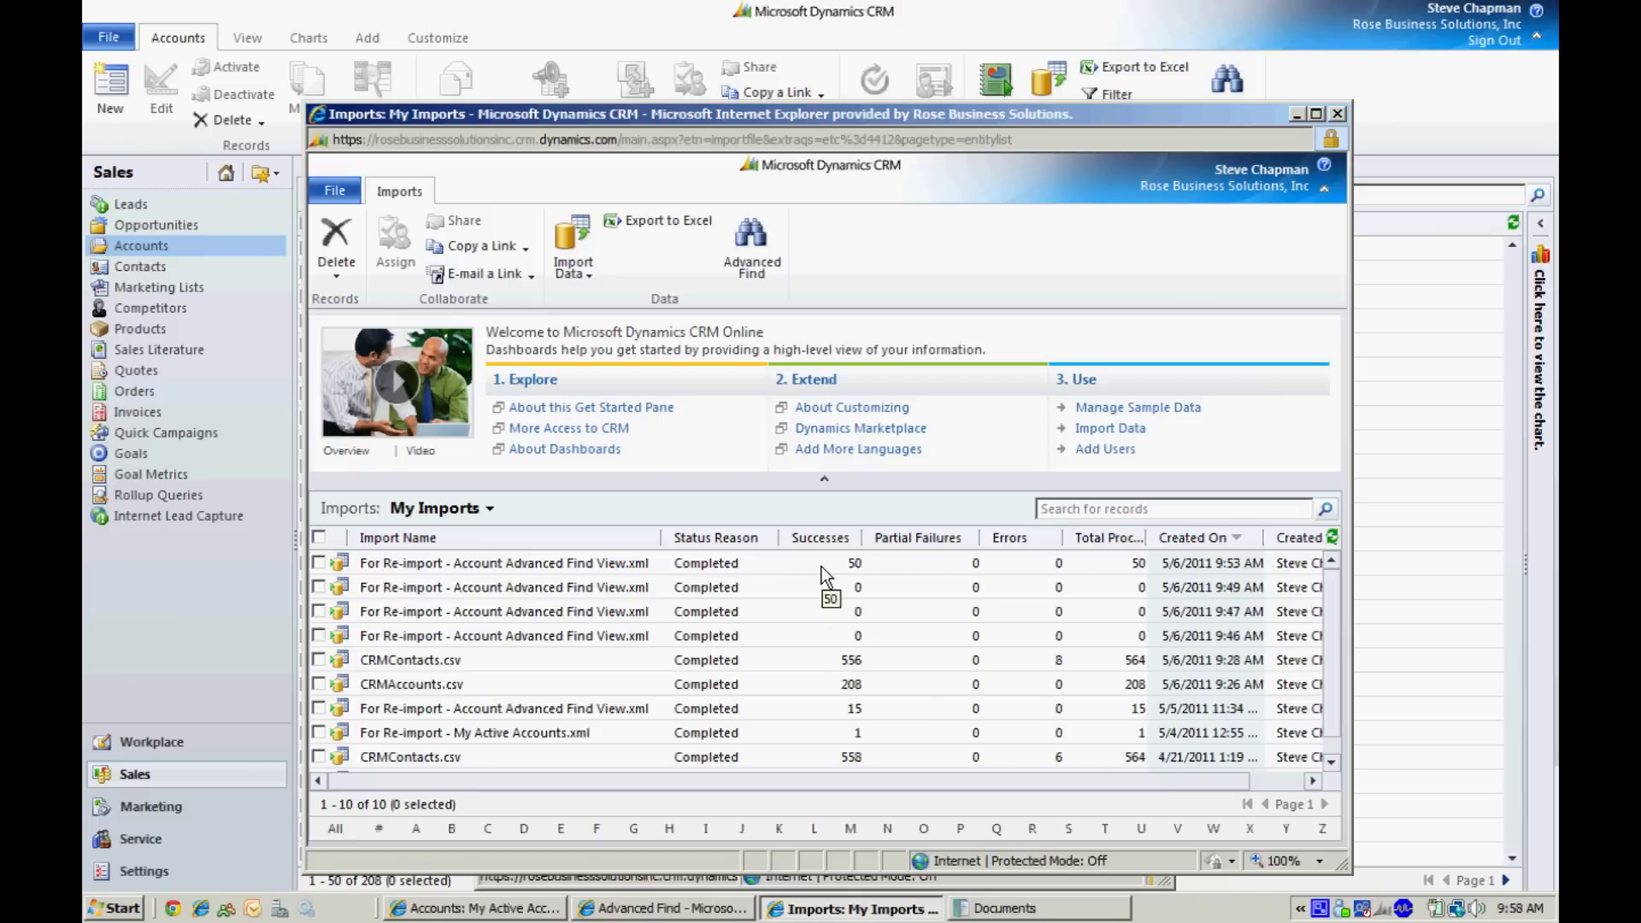
click(1339, 114)
- Close the import wizard and open the Adizes Graduate School Institute account record
click(1158, 126)
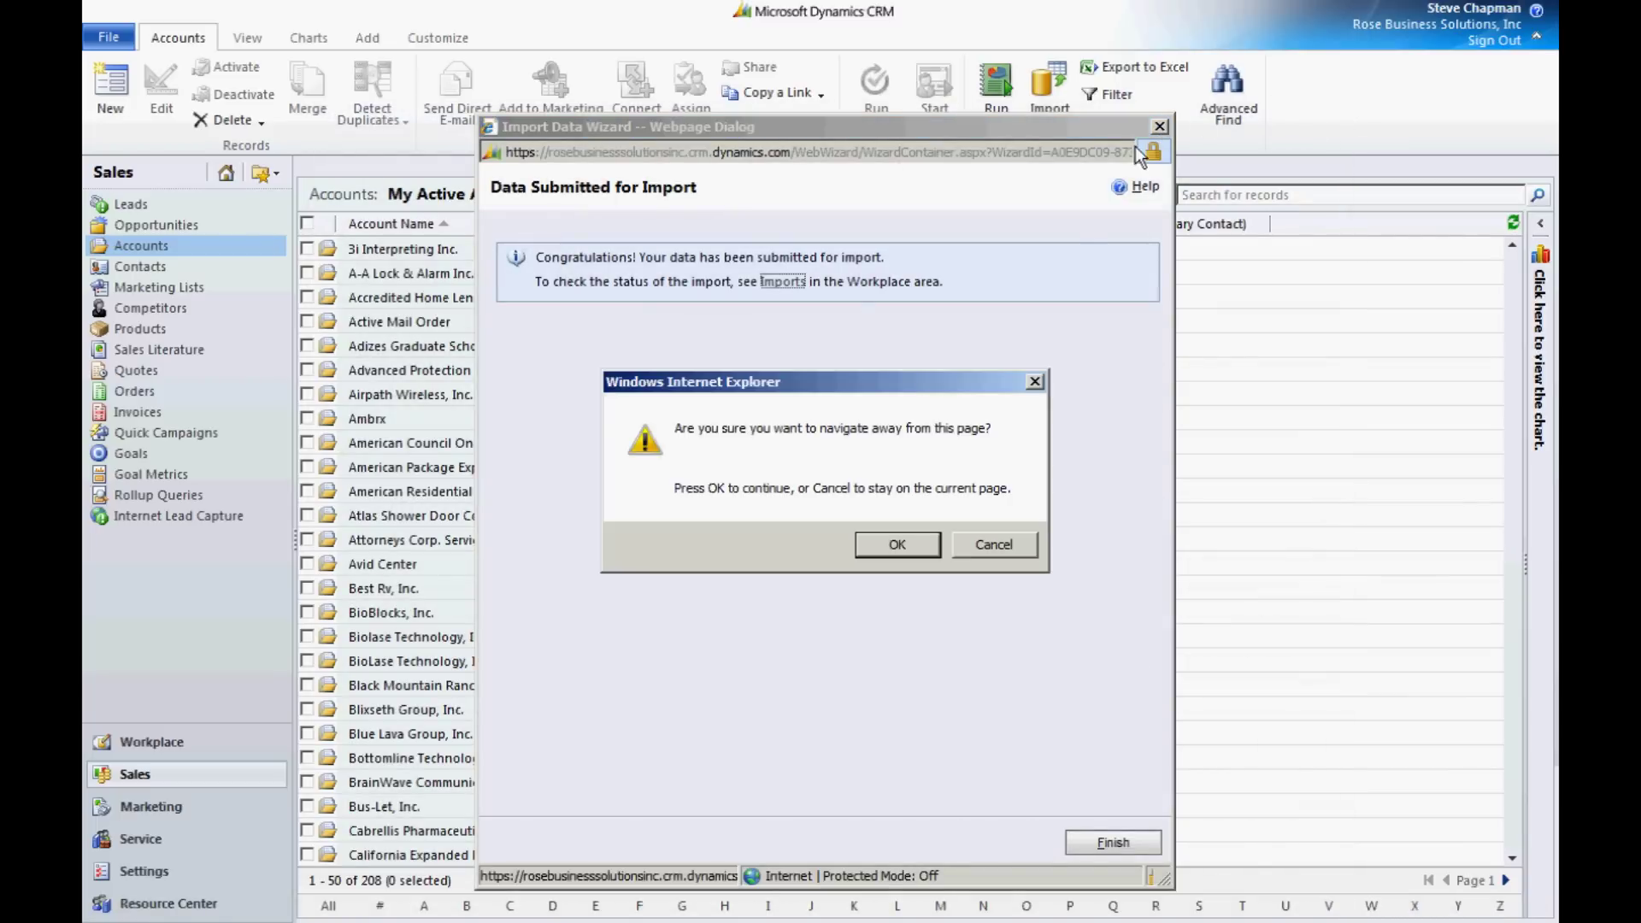
click(898, 545)
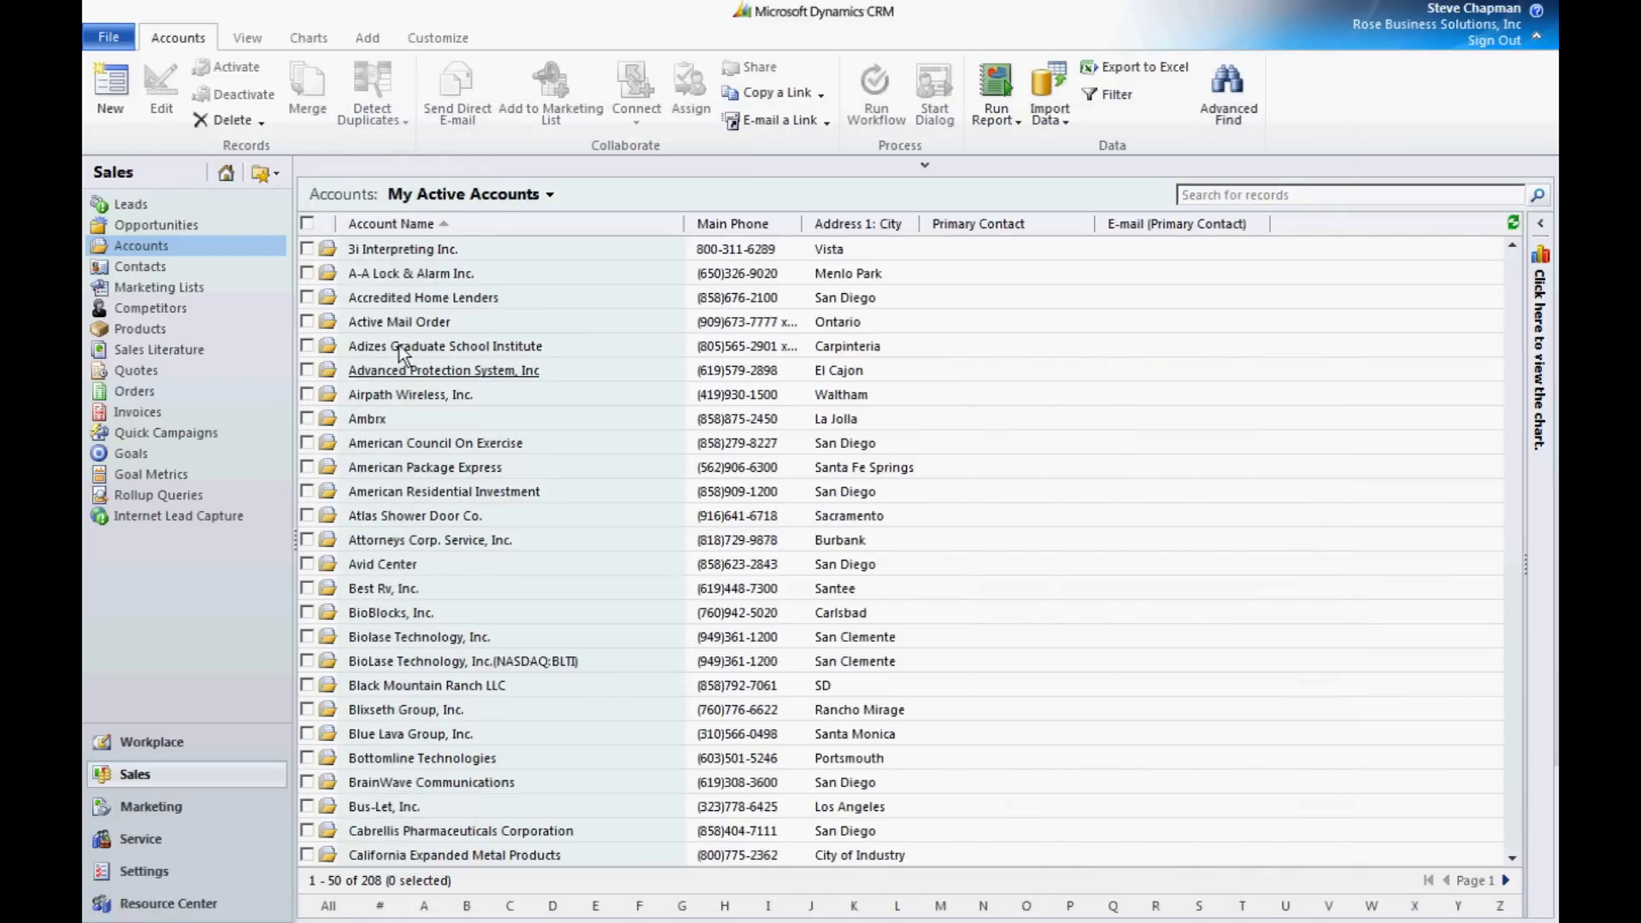
double_click(849, 483)
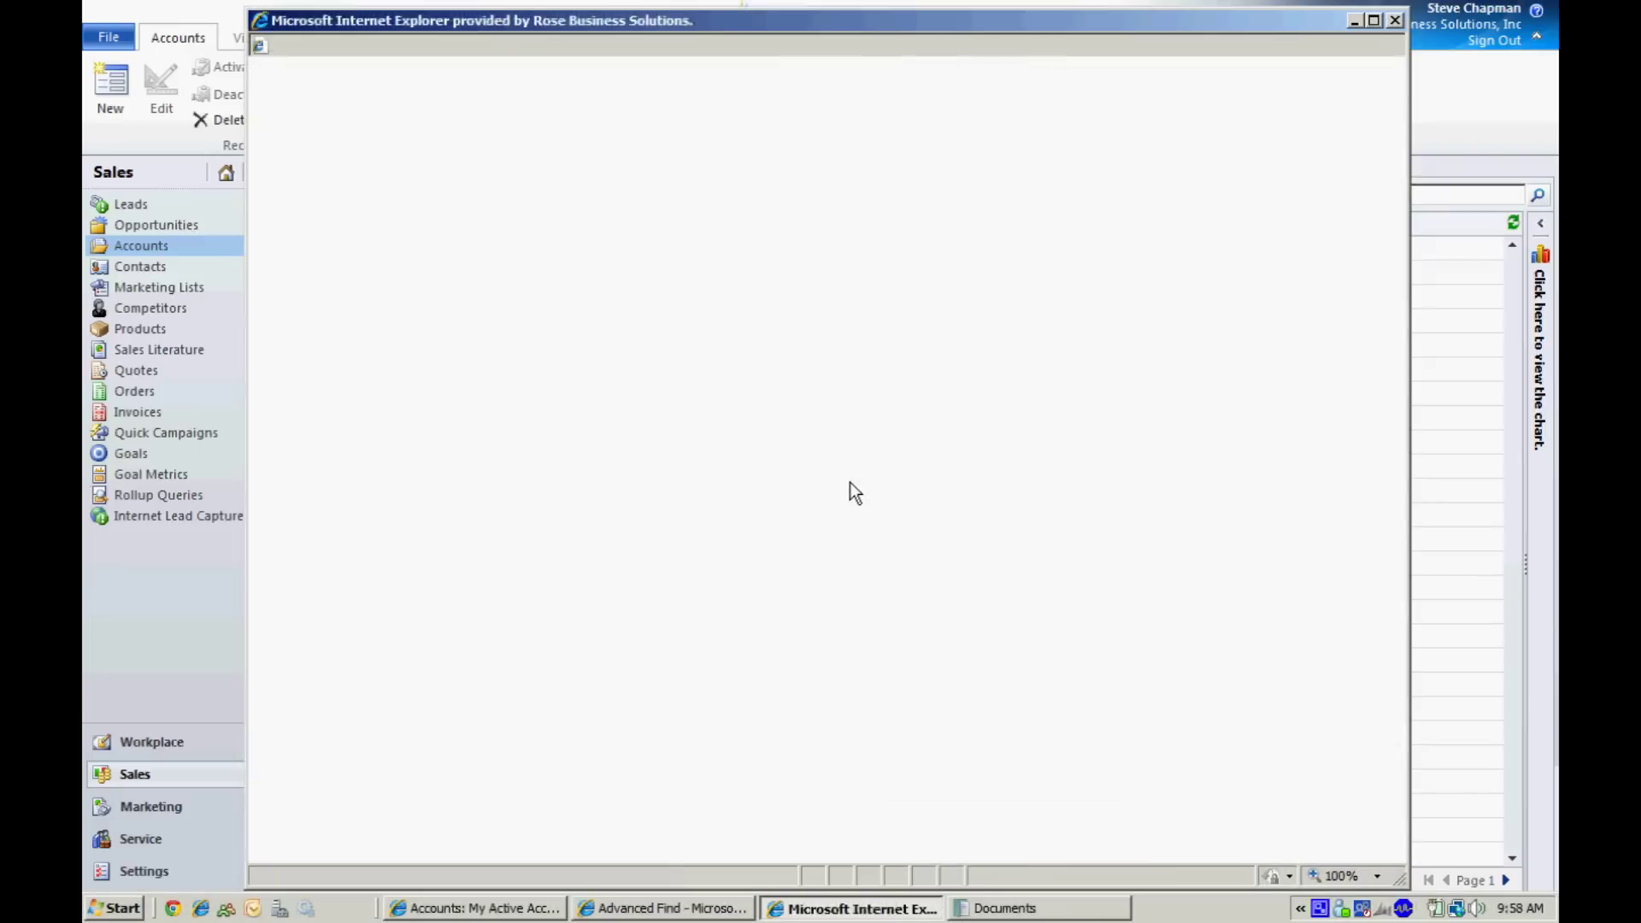